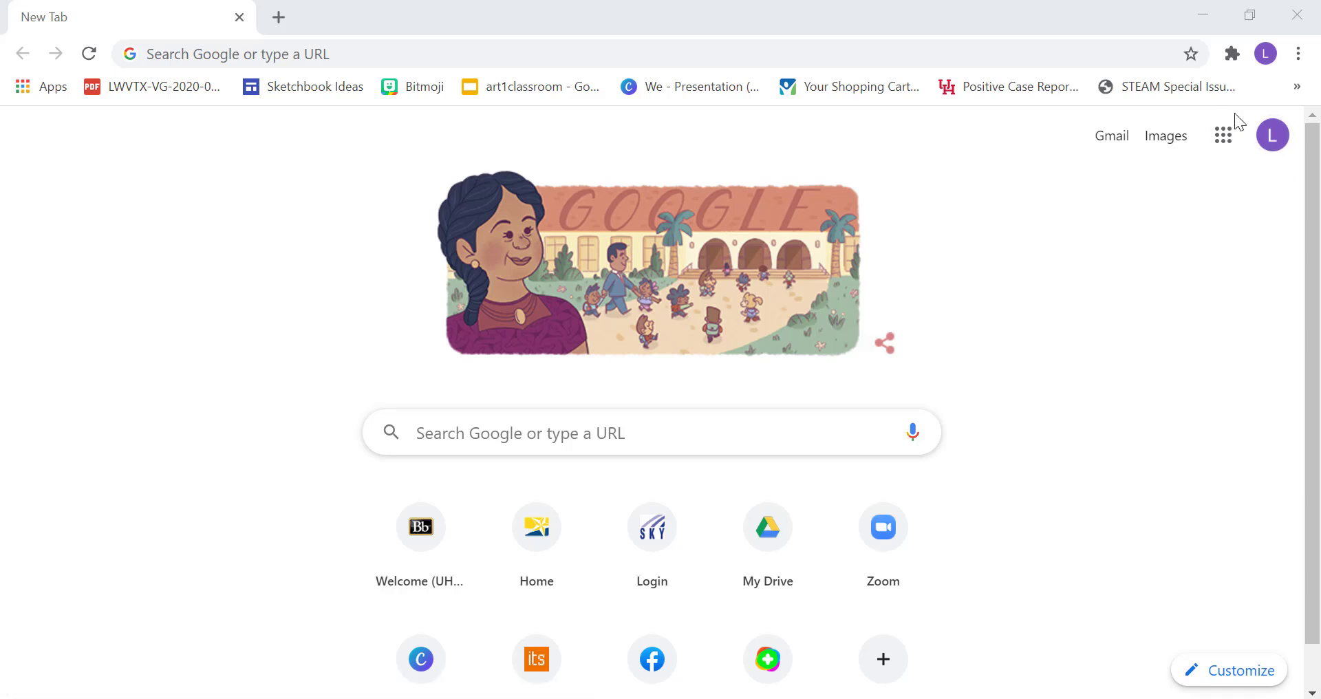
Open the Google apps menu on Chrome's New Tab page to reach Drive.
click(1223, 146)
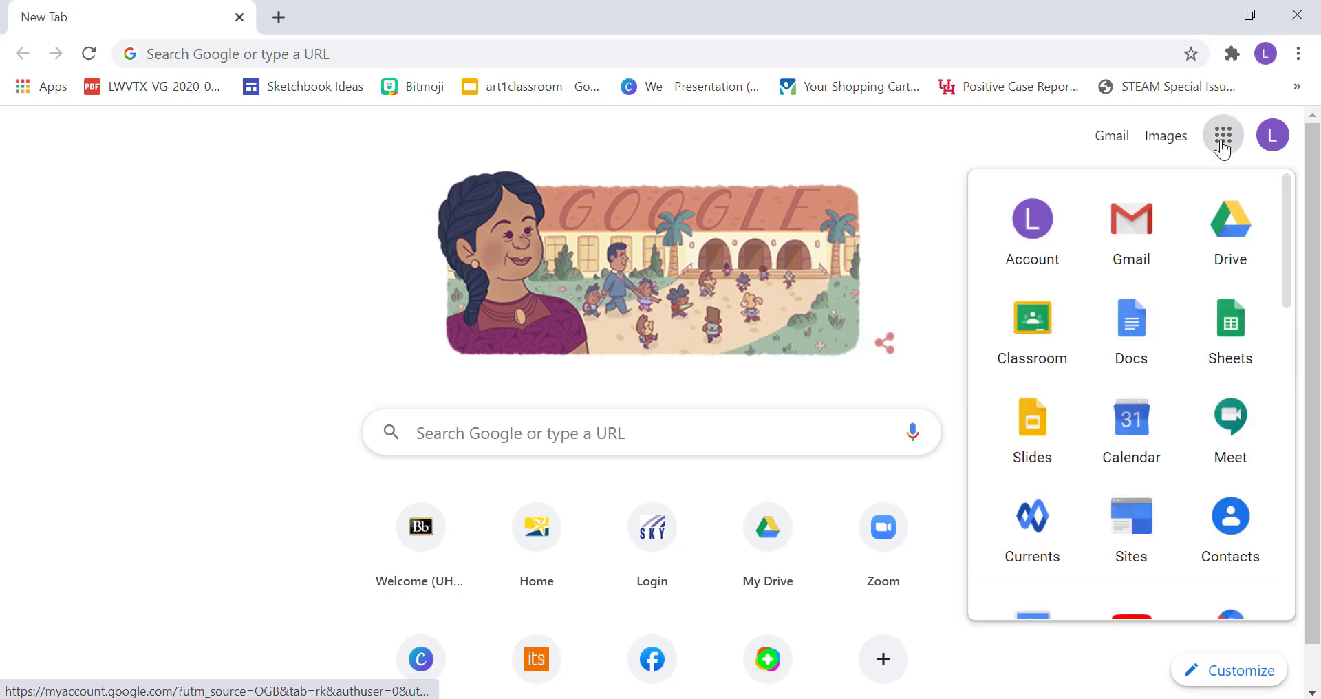
click(1243, 222)
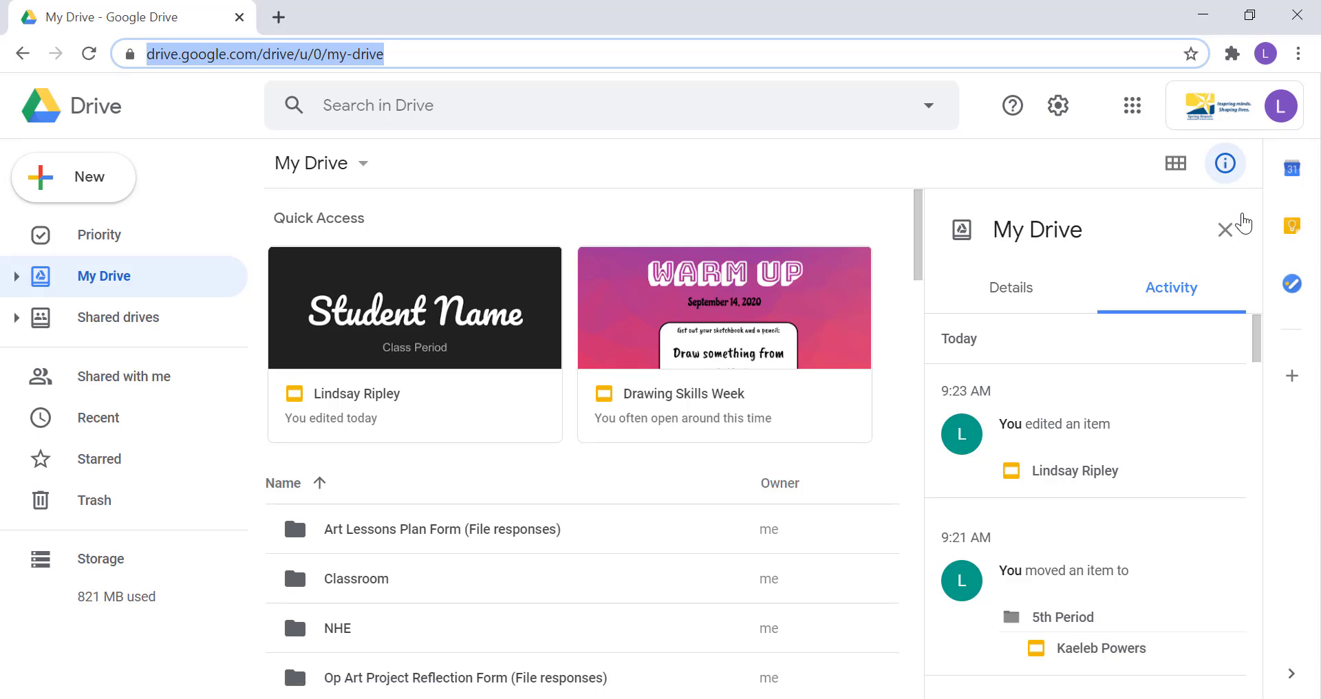
scroll(575, 496, down, 1)
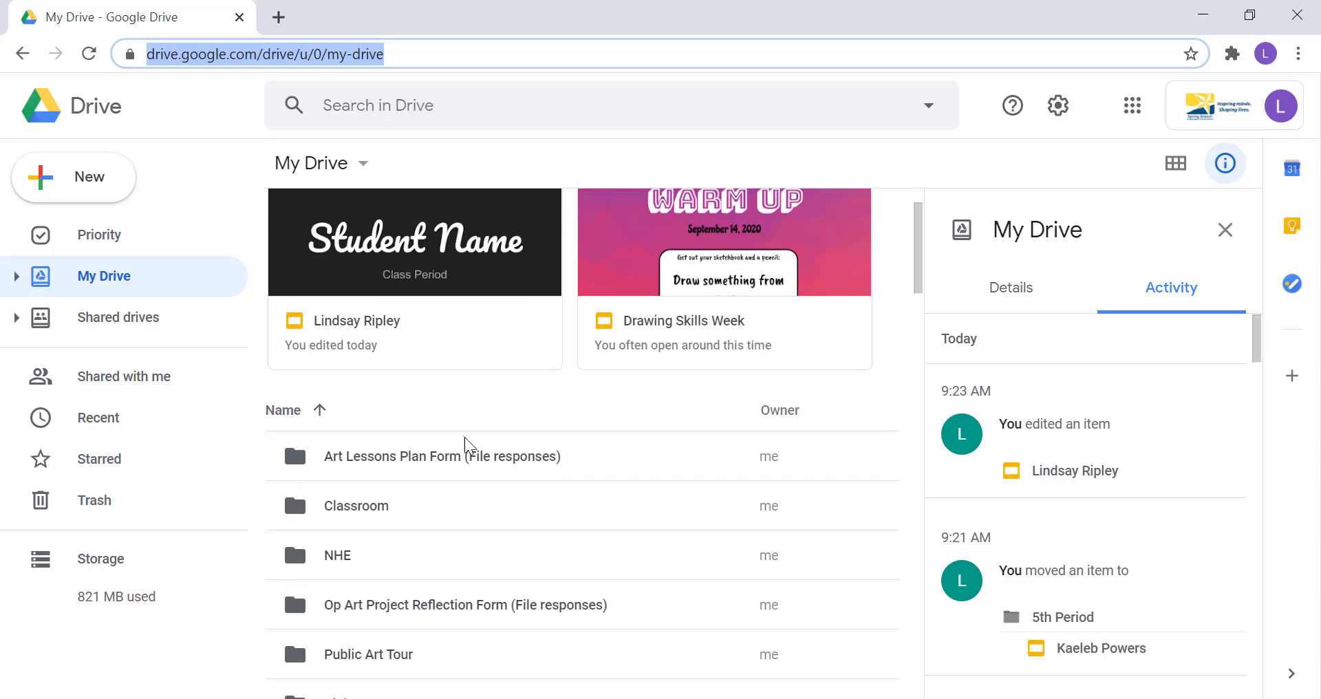
scroll(404, 555, down, 4)
scroll(404, 559, up, 4)
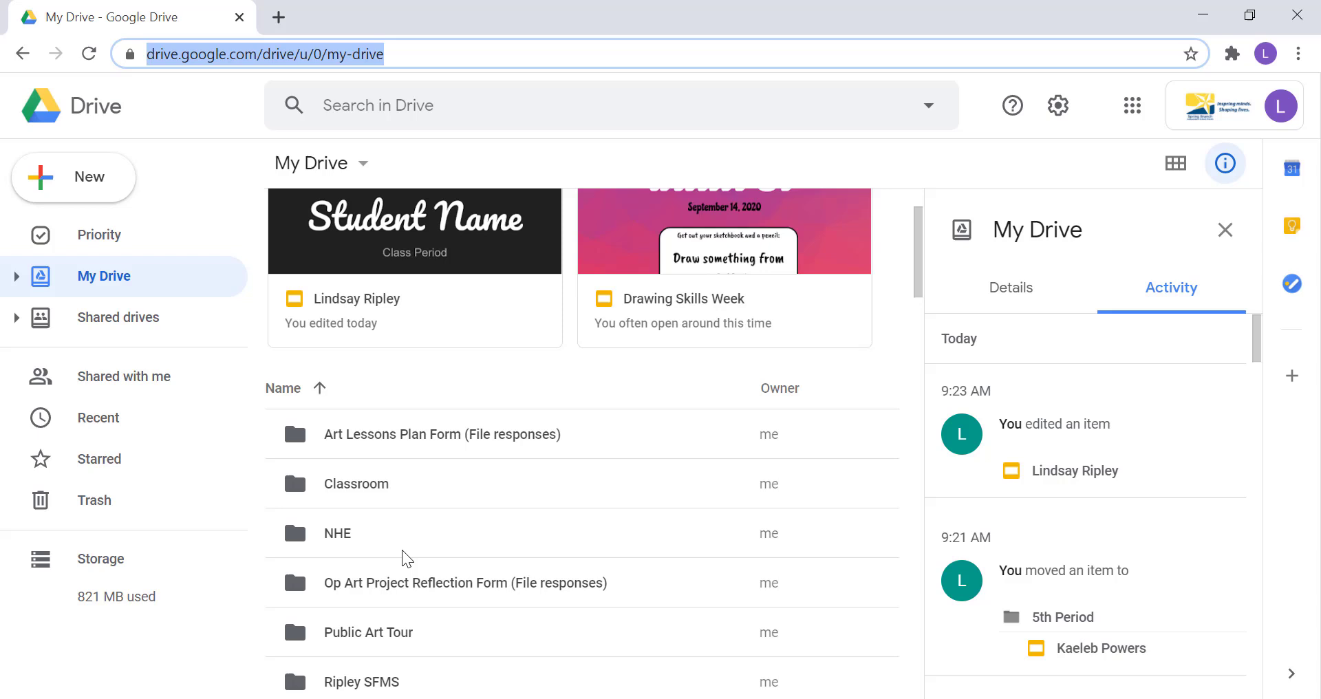
scroll(407, 558, up, 2)
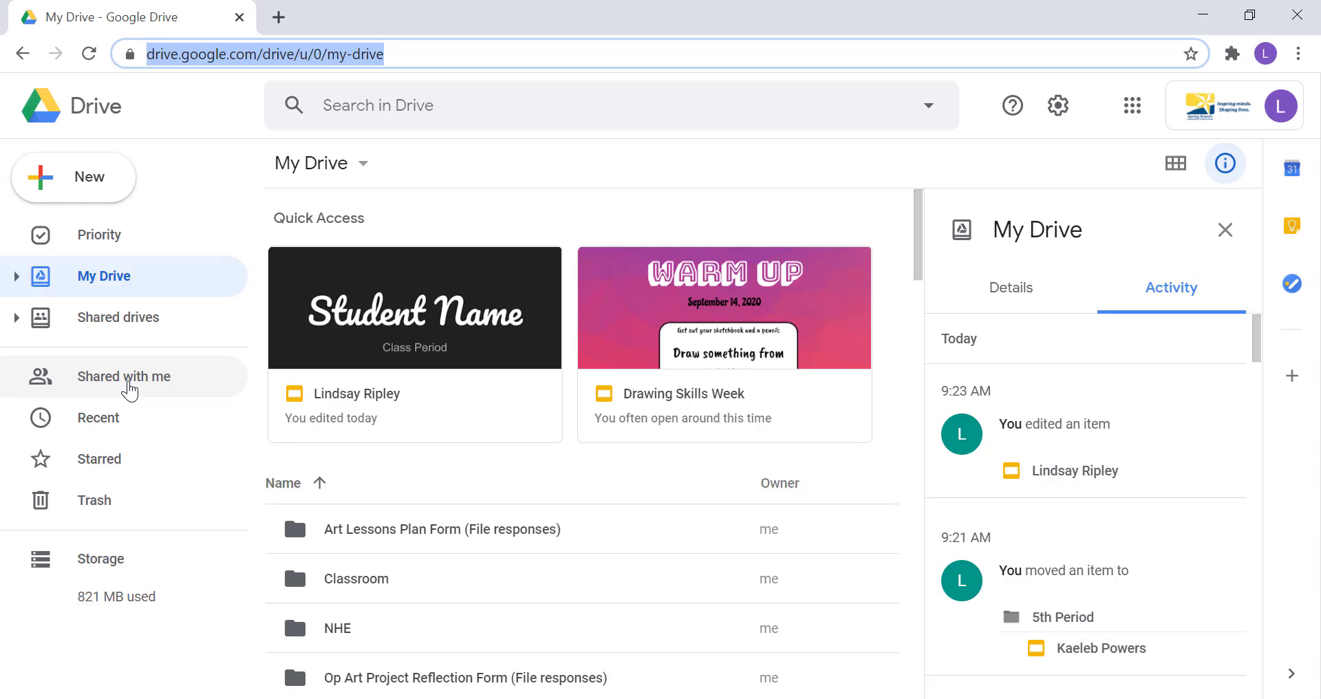
click(129, 391)
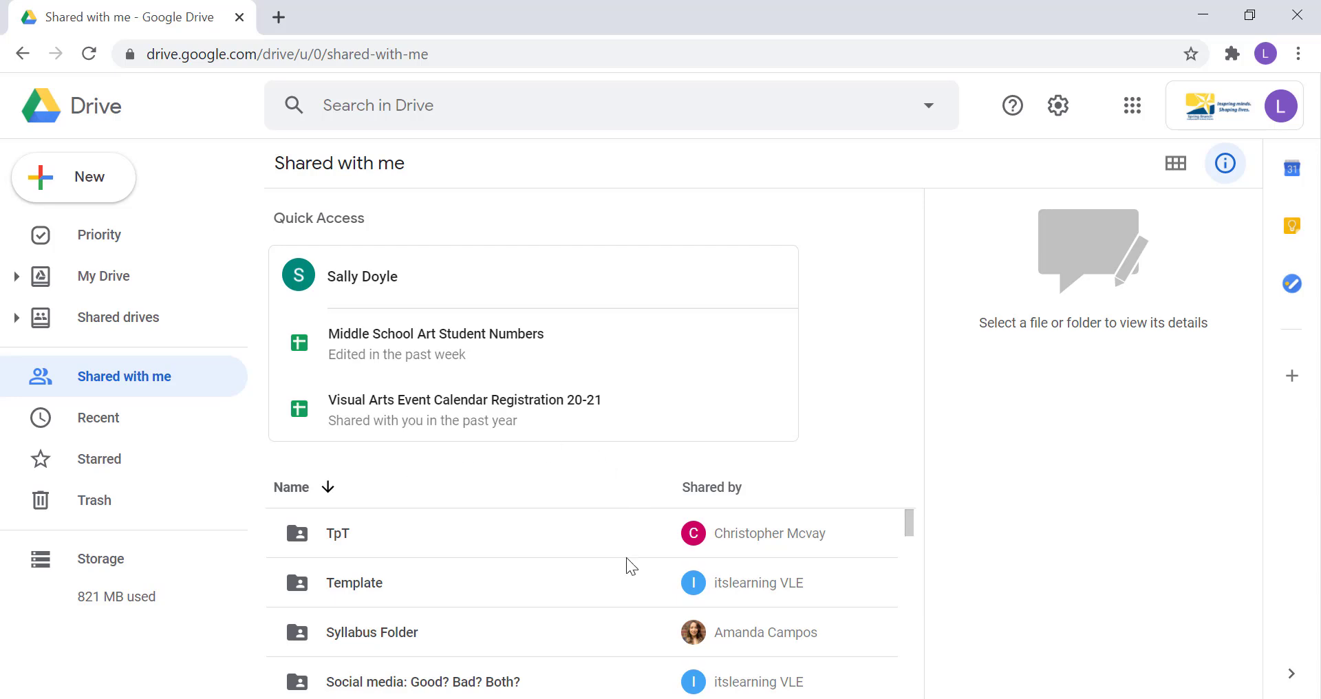
scroll(626, 564, down, 5)
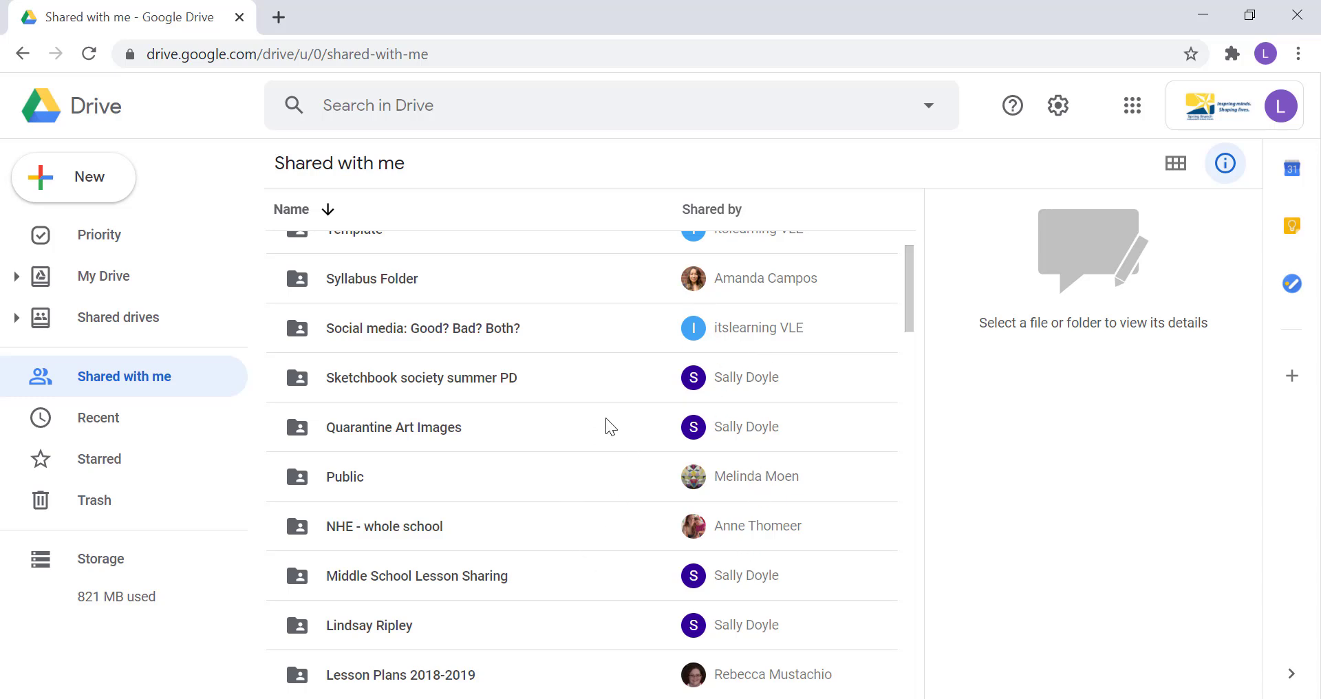
scroll(609, 426, down, 2)
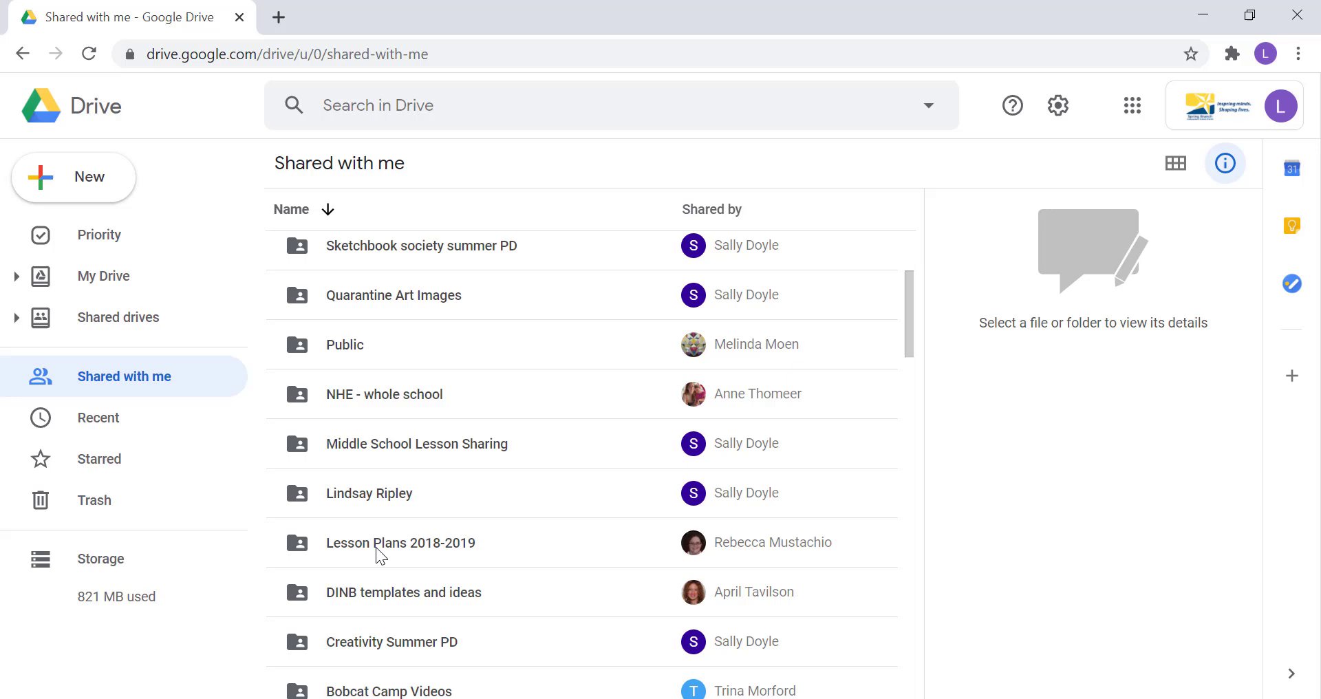
scroll(501, 369, up, 5)
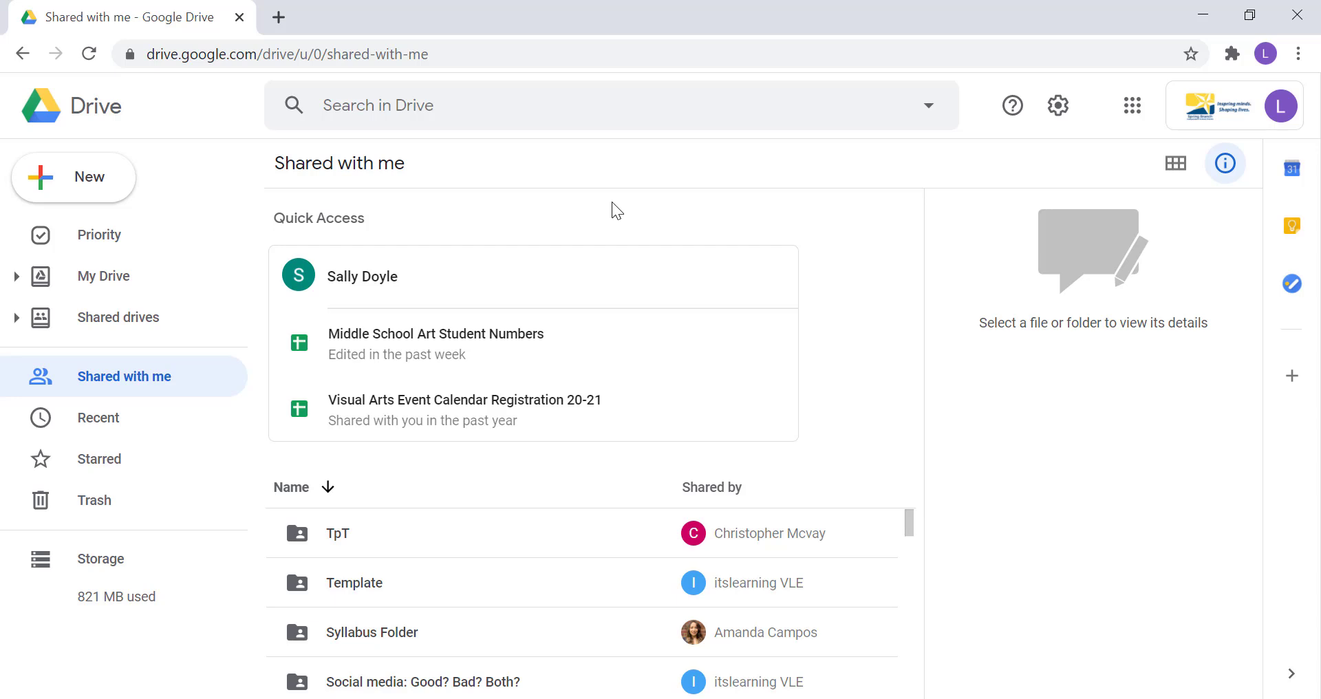
click(141, 322)
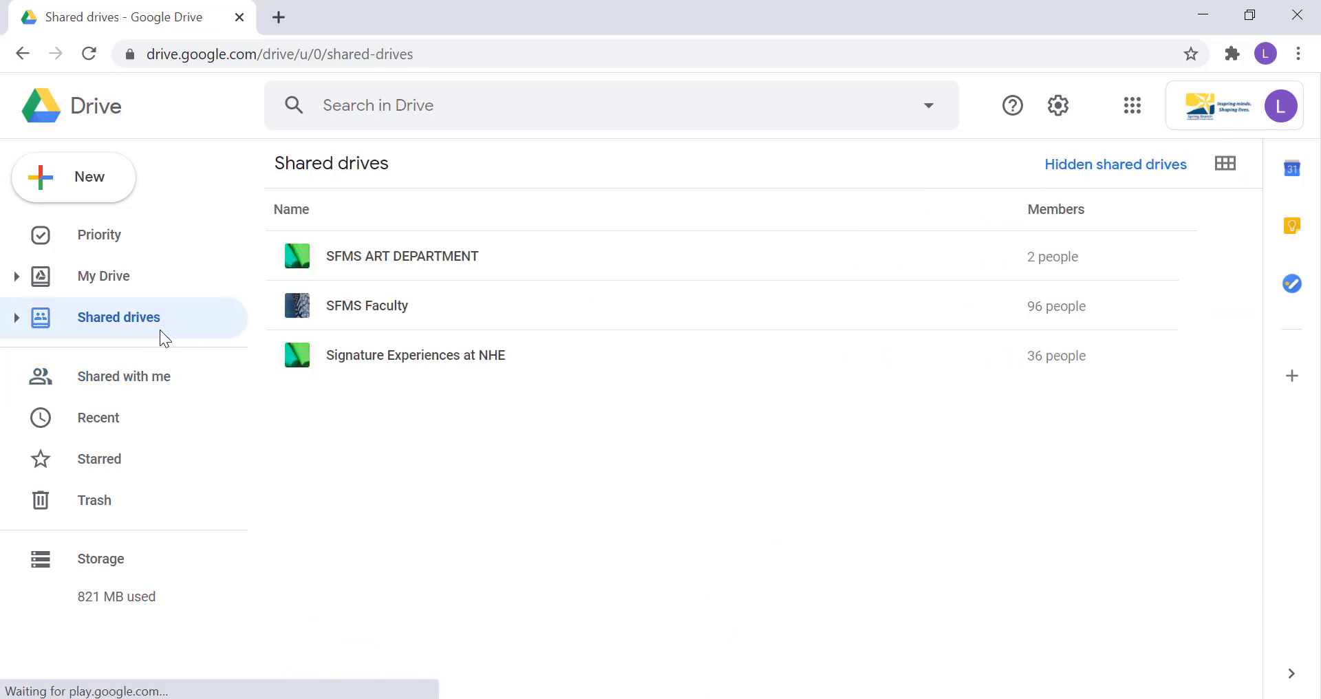
click(97, 278)
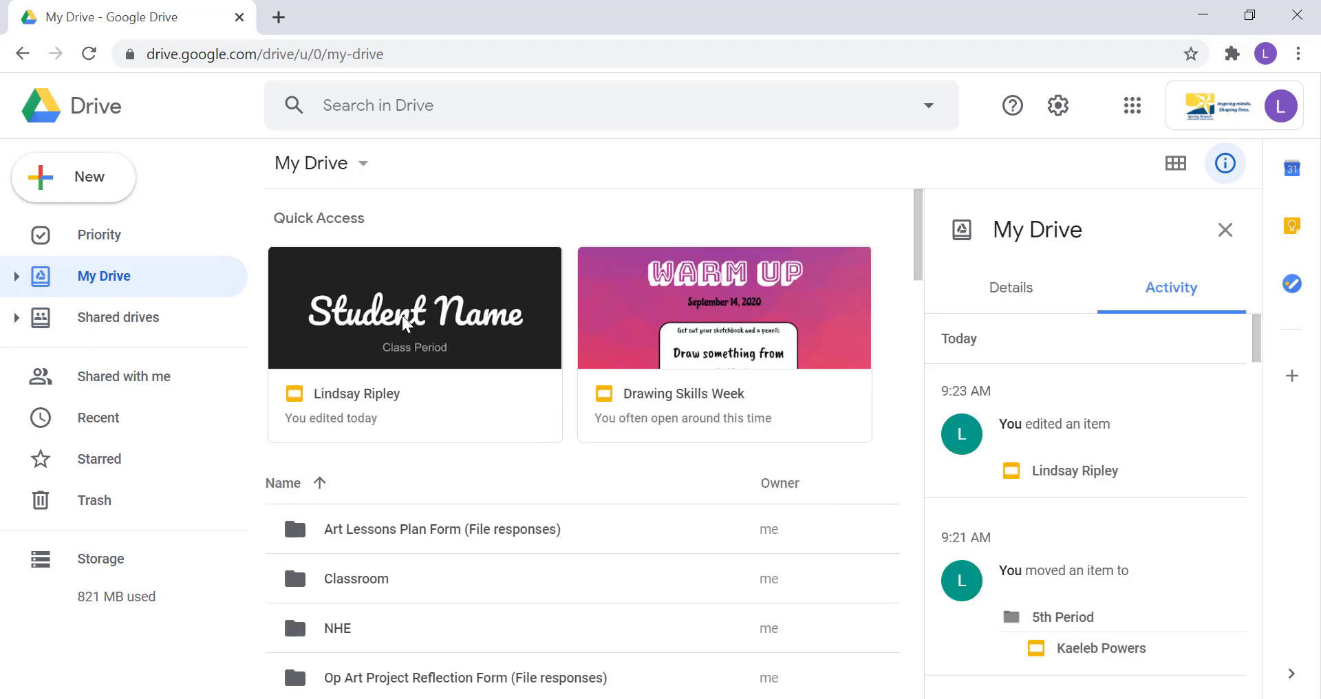
Open the portfolio slideshow and replace the 'Student Name' title with the student's name.
double_click(401, 316)
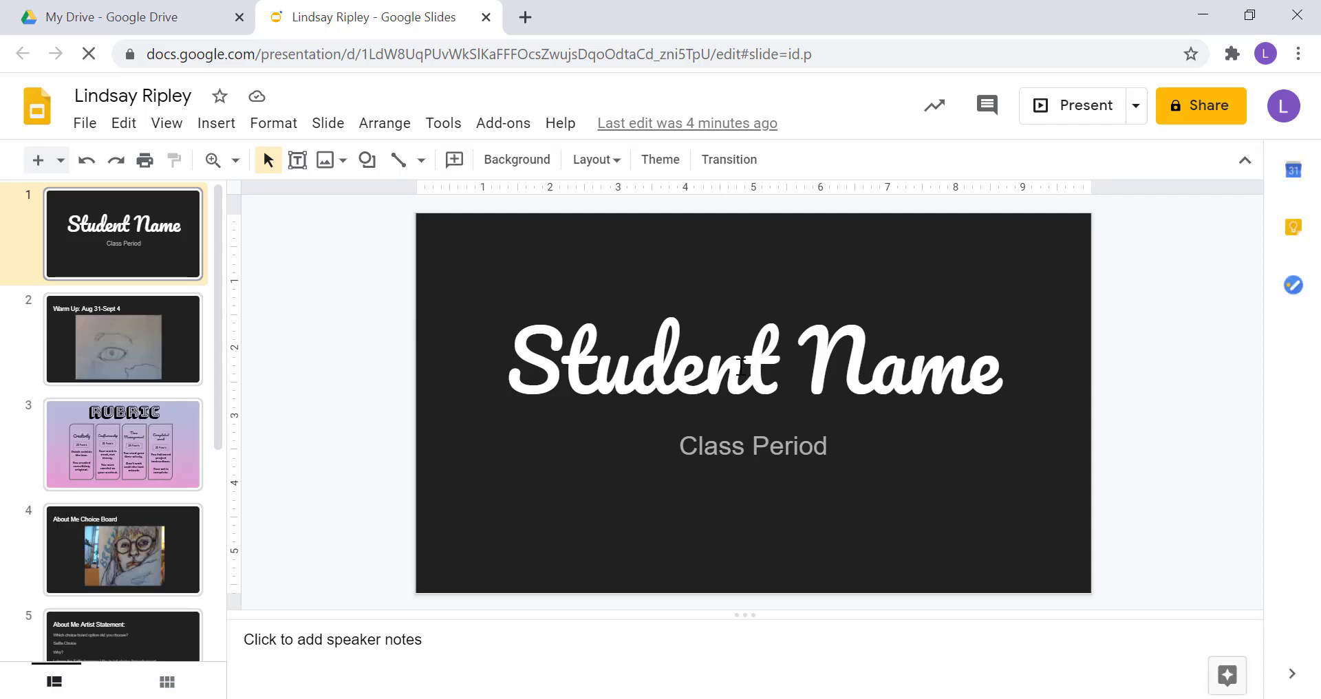
double_click(741, 364)
drag(1002, 375, 967, 375)
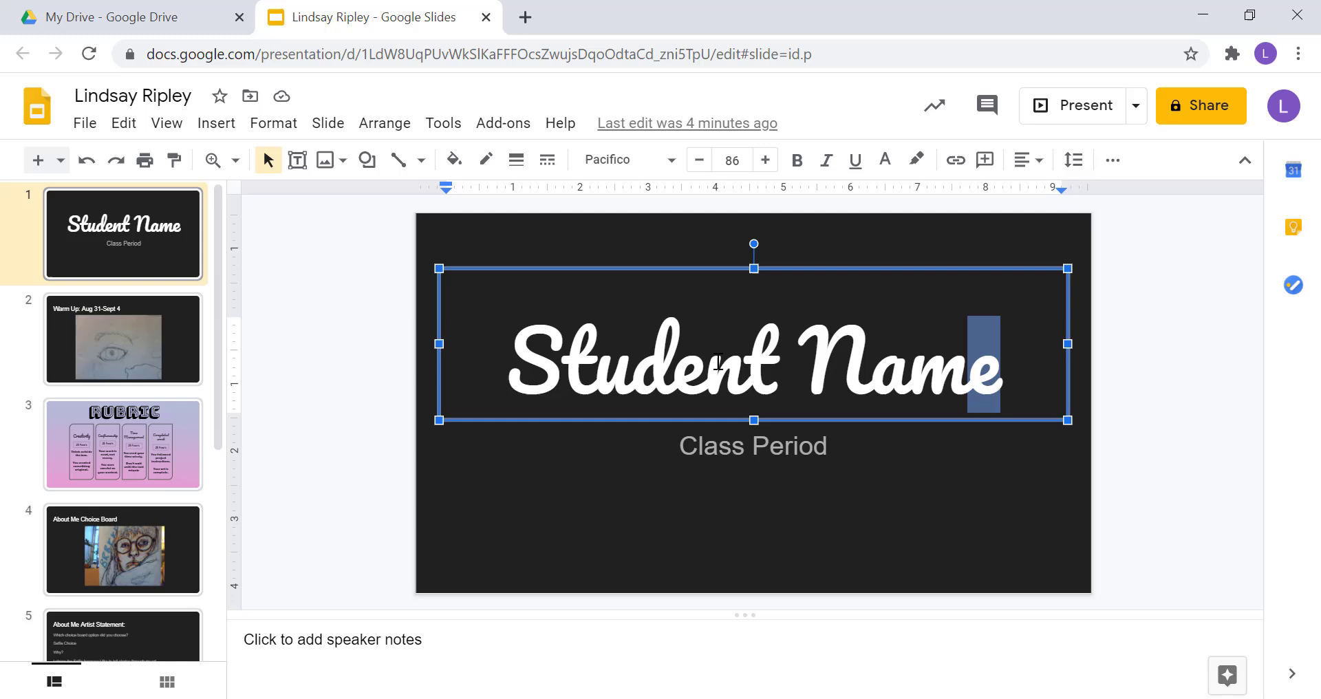
drag(719, 361, 534, 368)
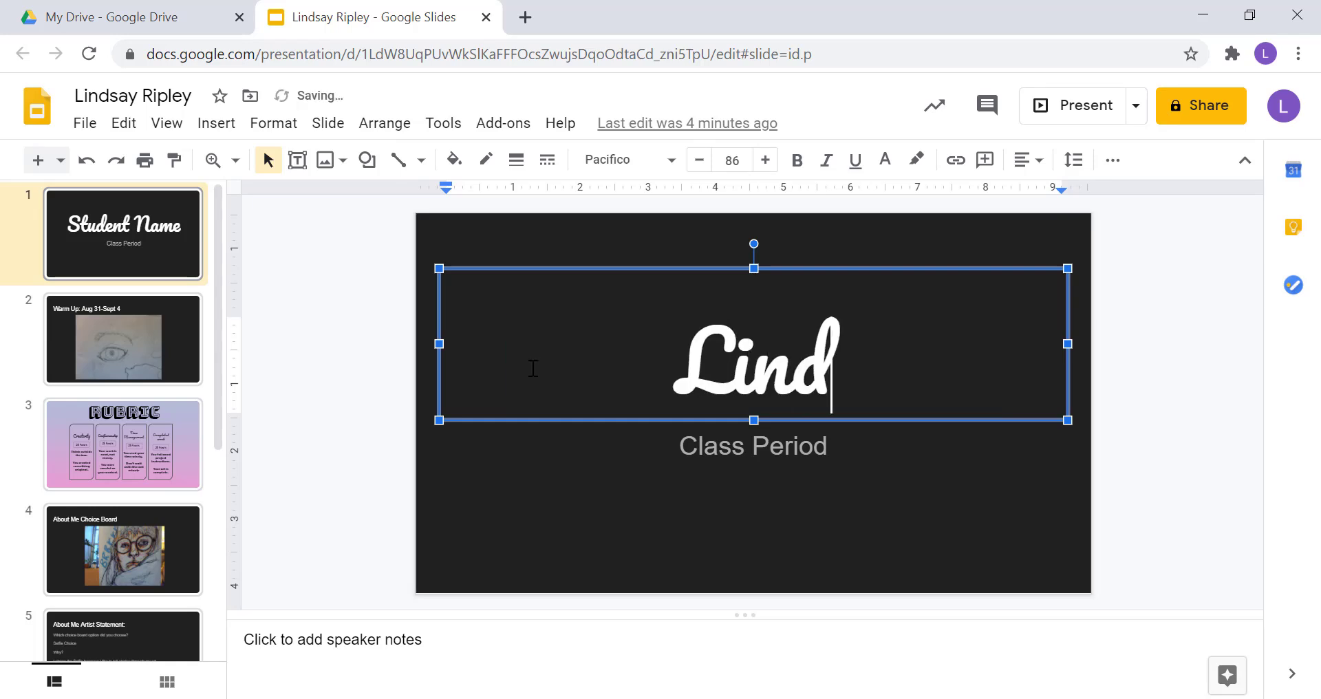
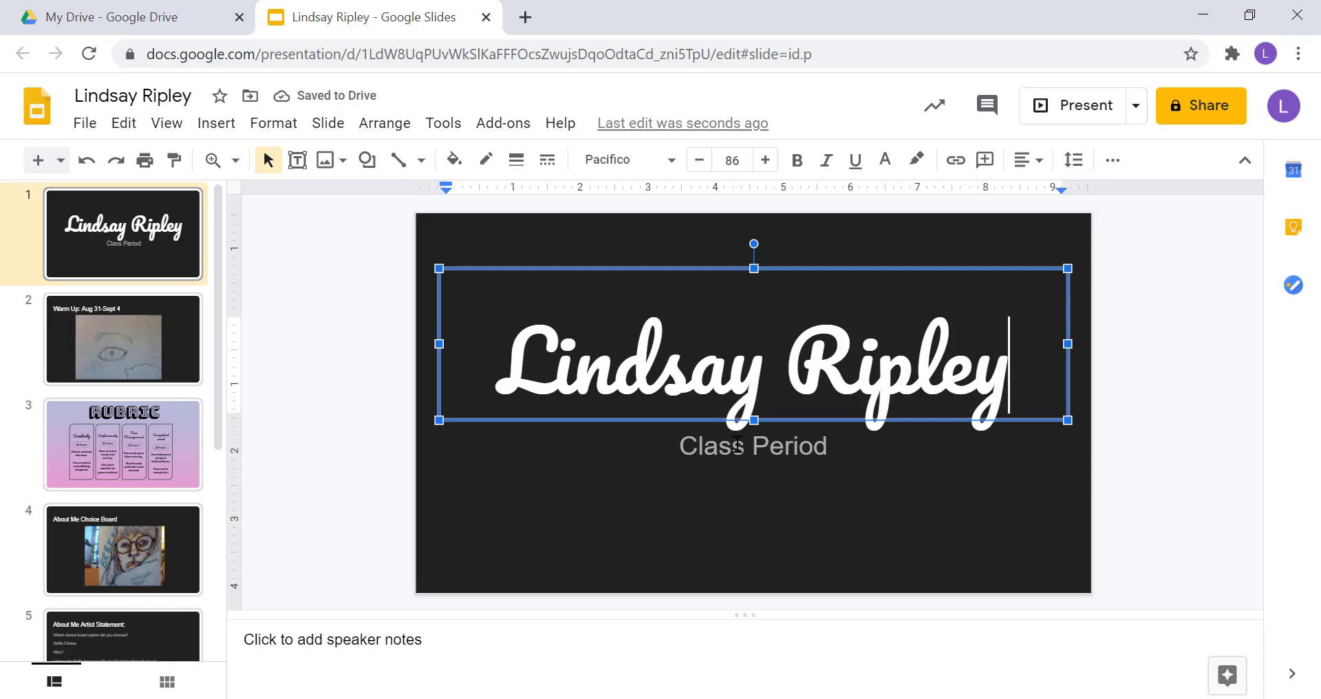
Change the subtitle from 'Class Period' to '1st Period'.
triple_click(737, 444)
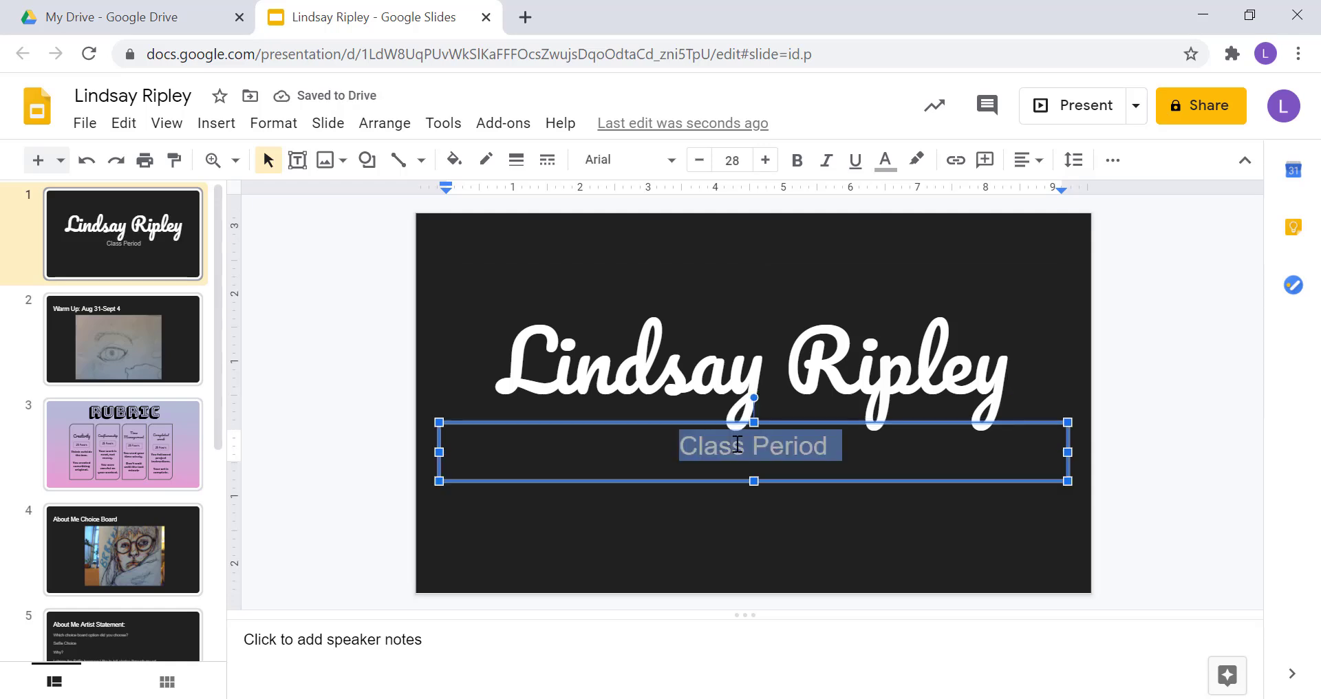
text(1st Per)
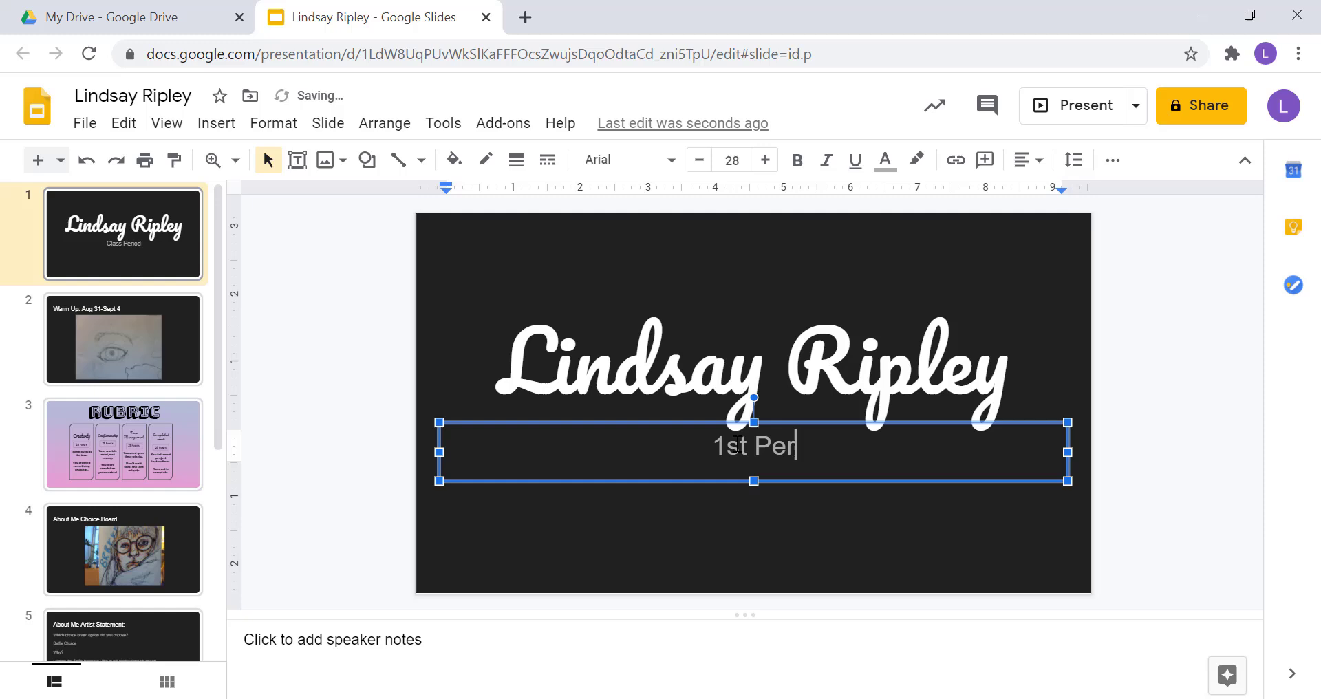
text(iod)
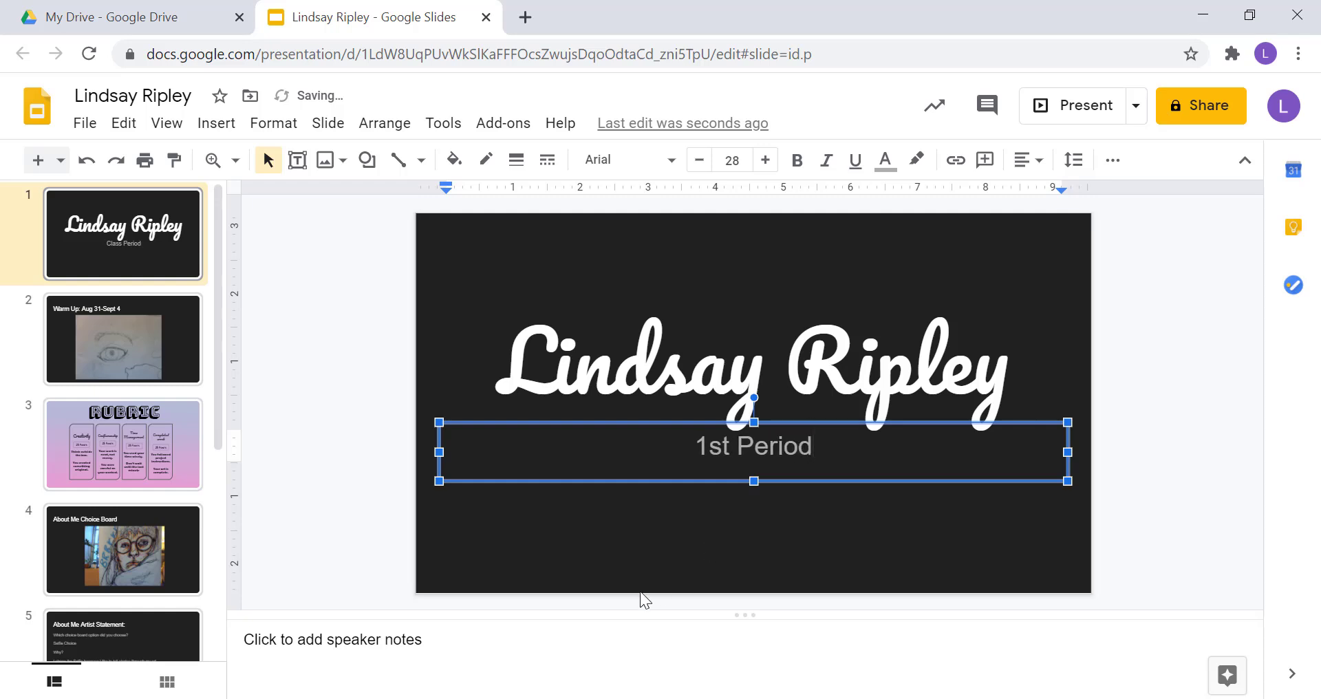
click(331, 511)
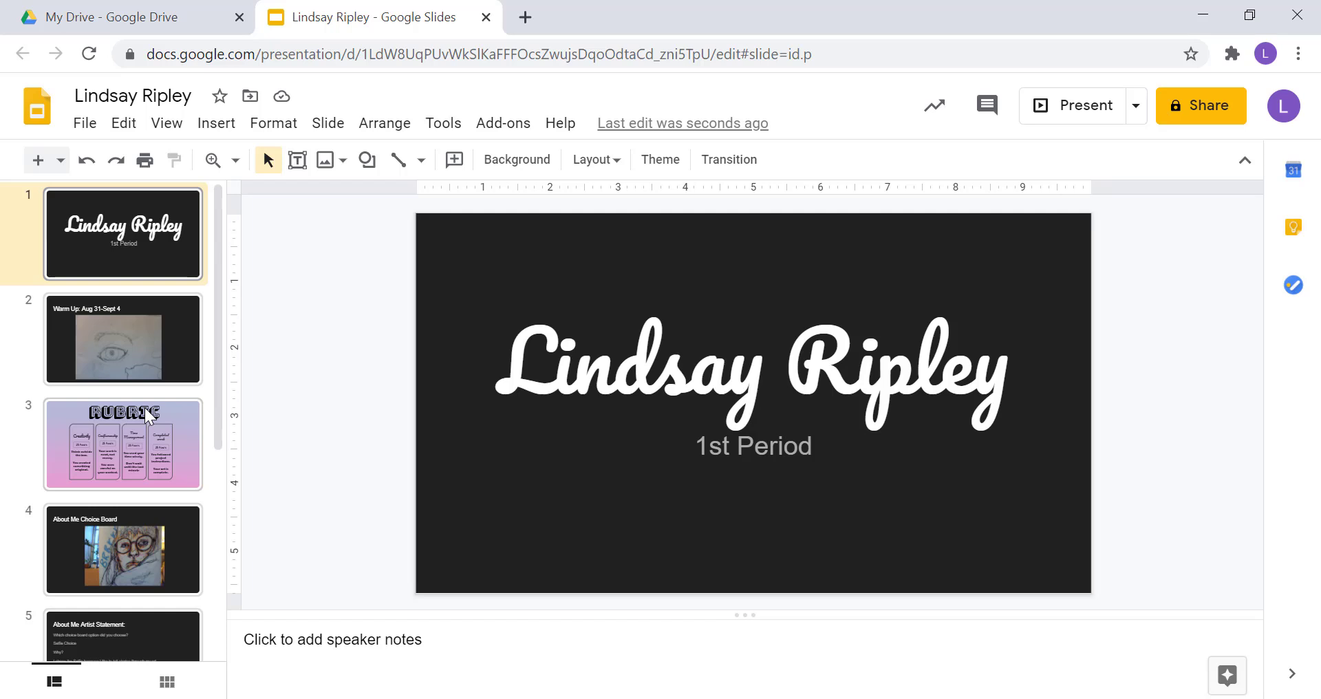
Move the RUBRIC slide to position 2, between the title slide and Warm Up.
click(157, 309)
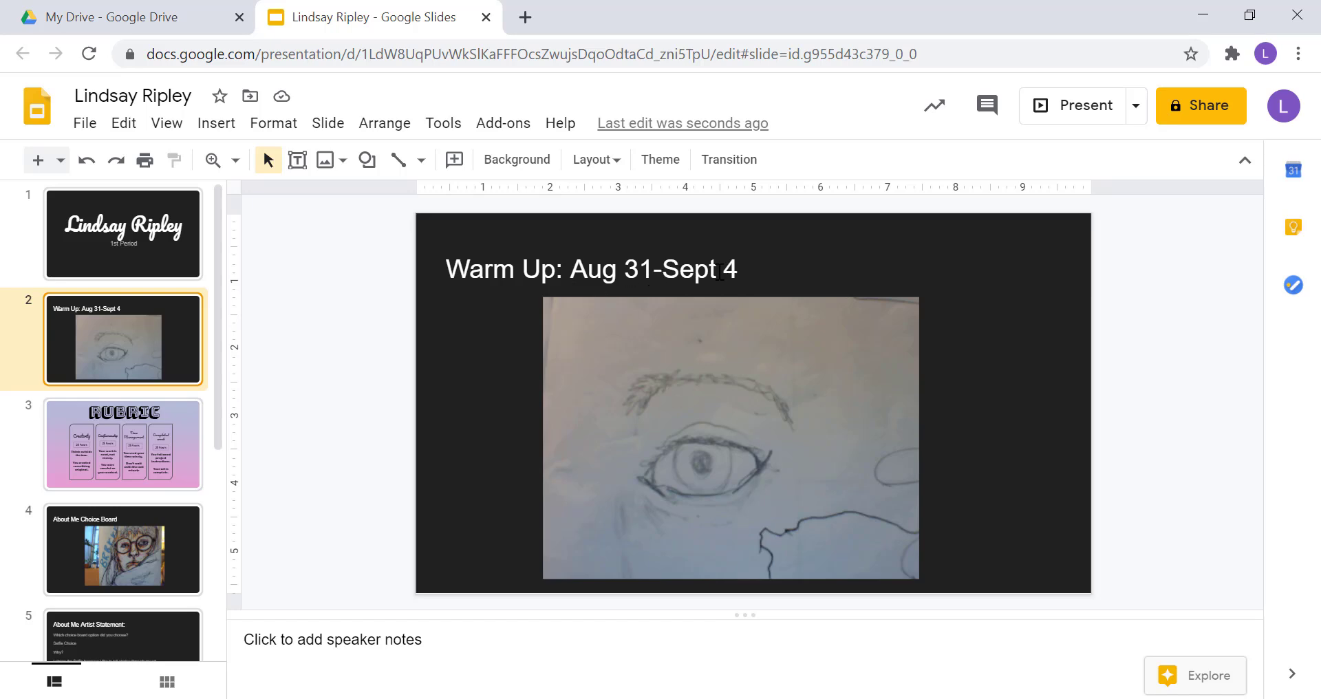
click(160, 477)
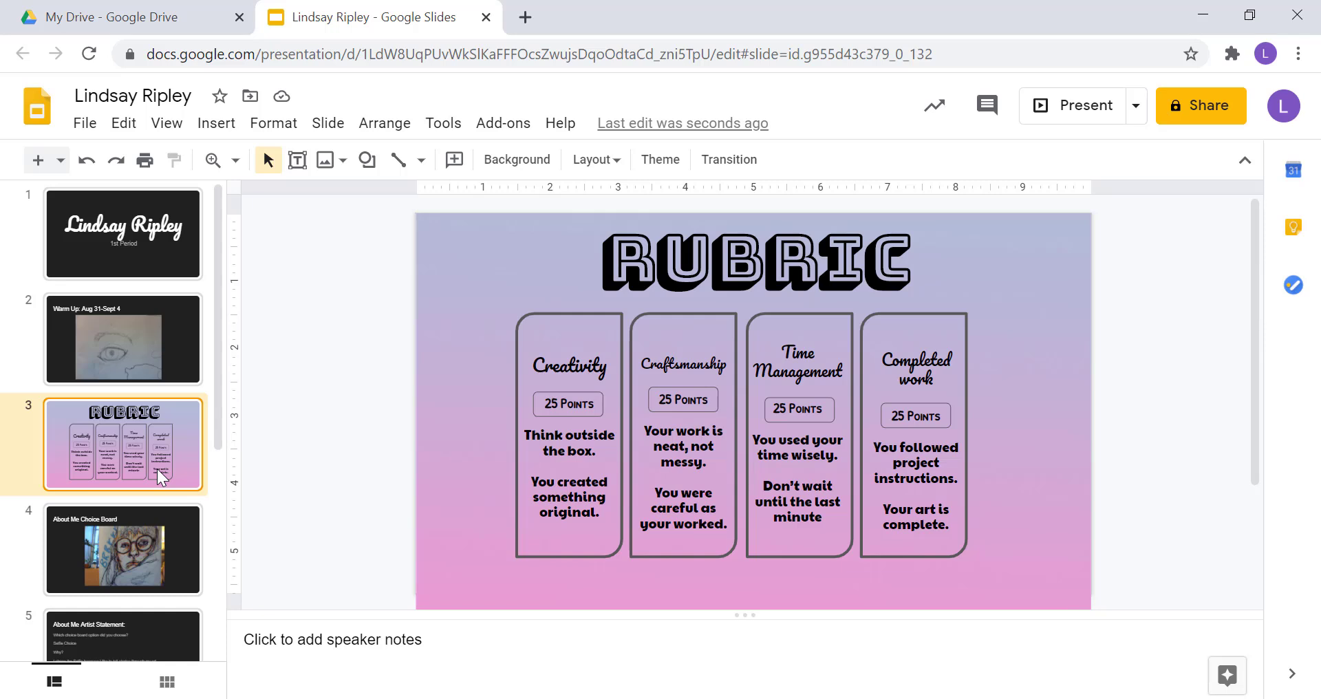
drag(160, 477, 143, 320)
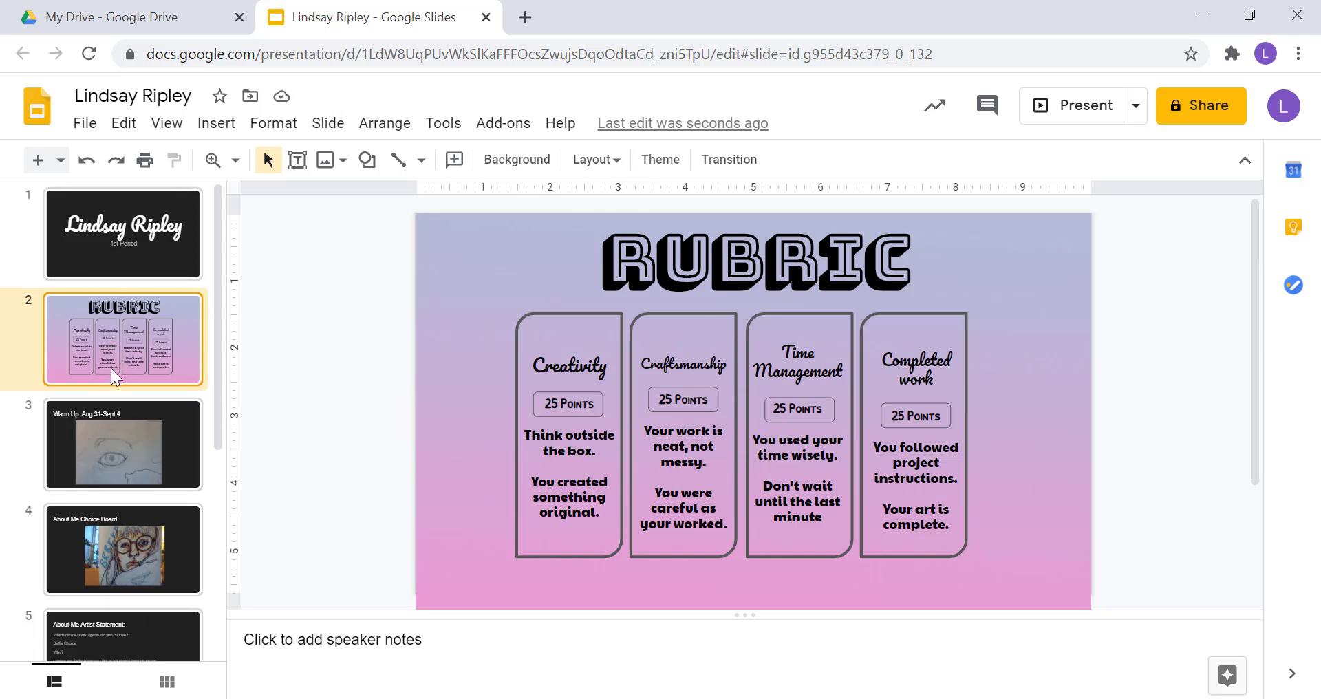
drag(109, 375, 115, 495)
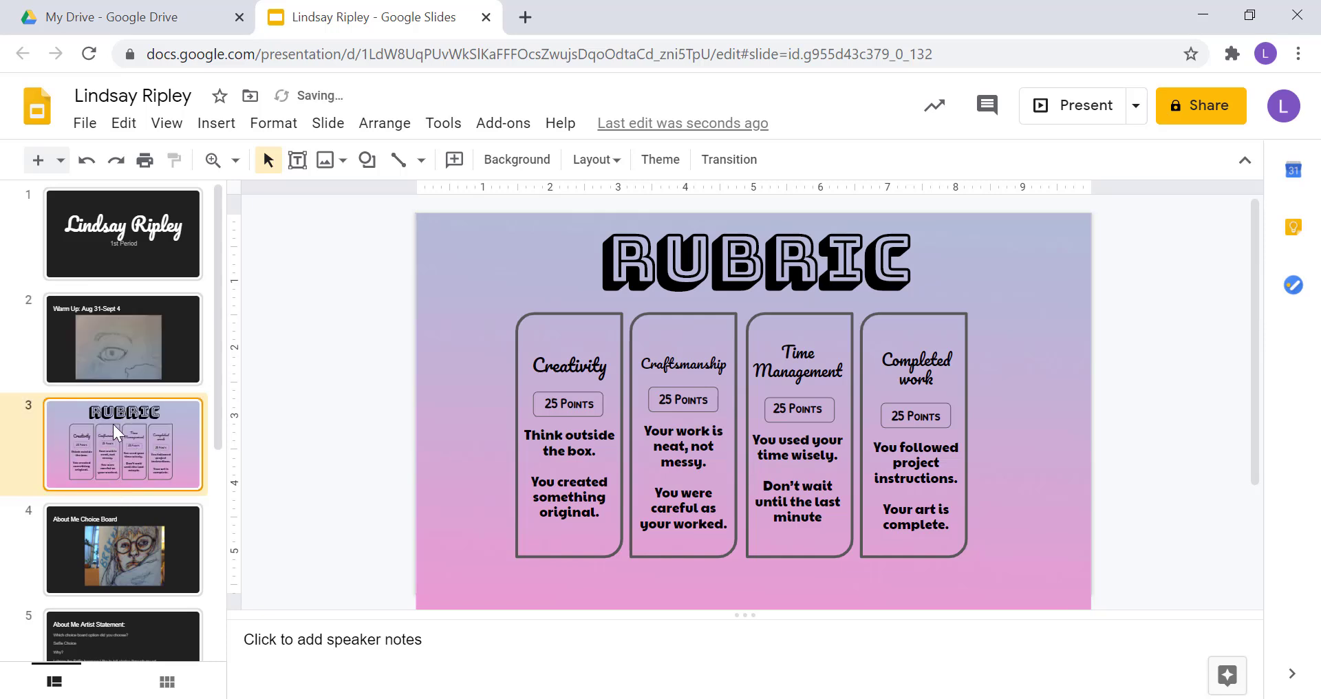
drag(113, 425, 124, 303)
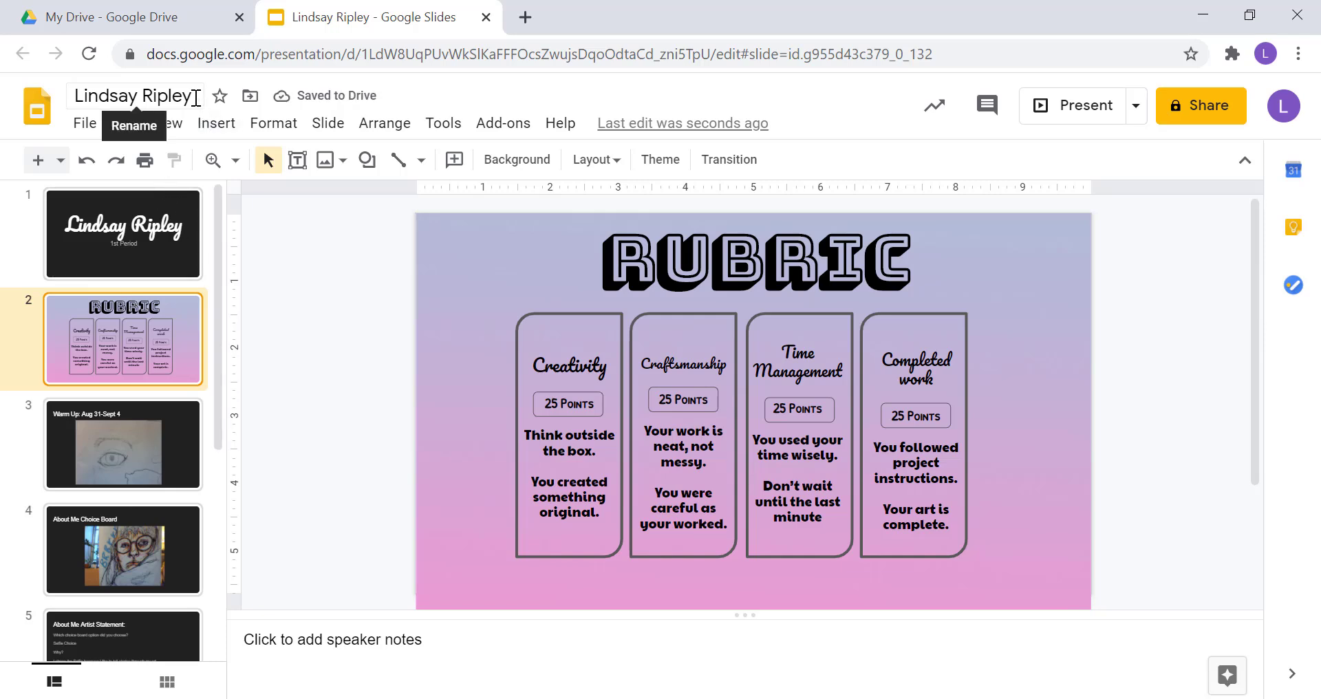
Title the presentation with the student's name followed by 'Art 1'.
click(196, 99)
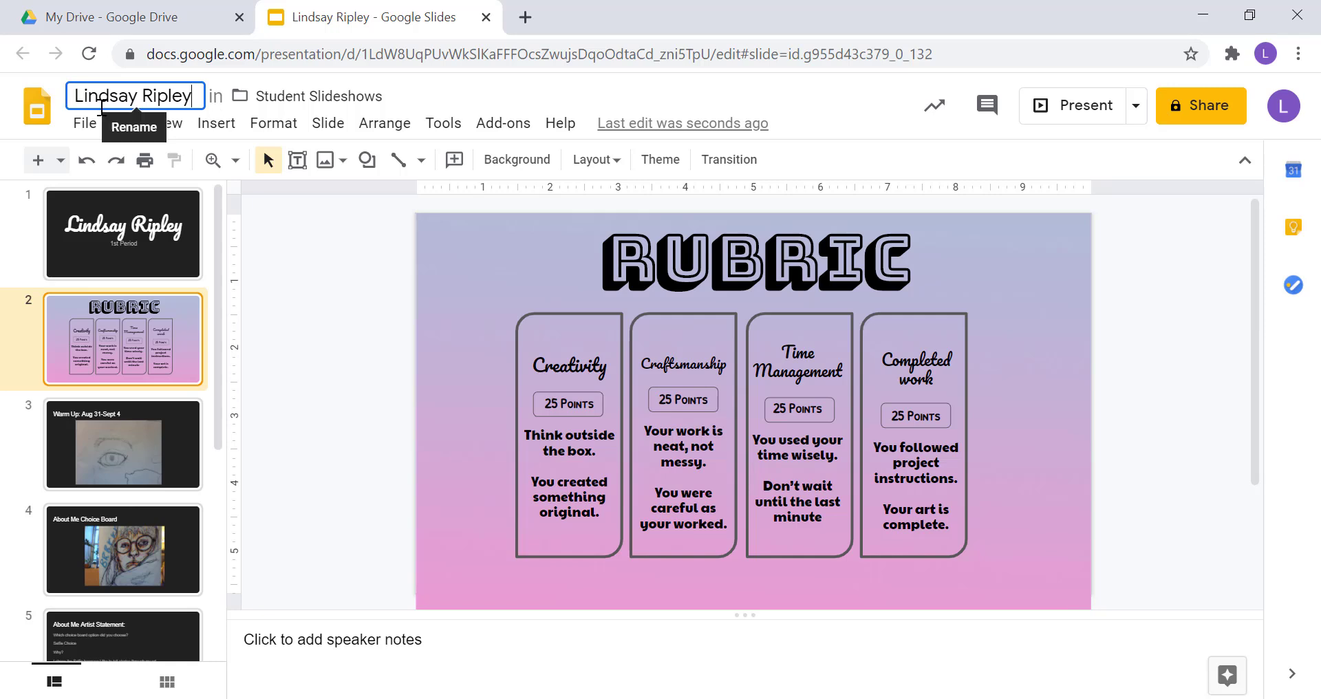
text(Art)
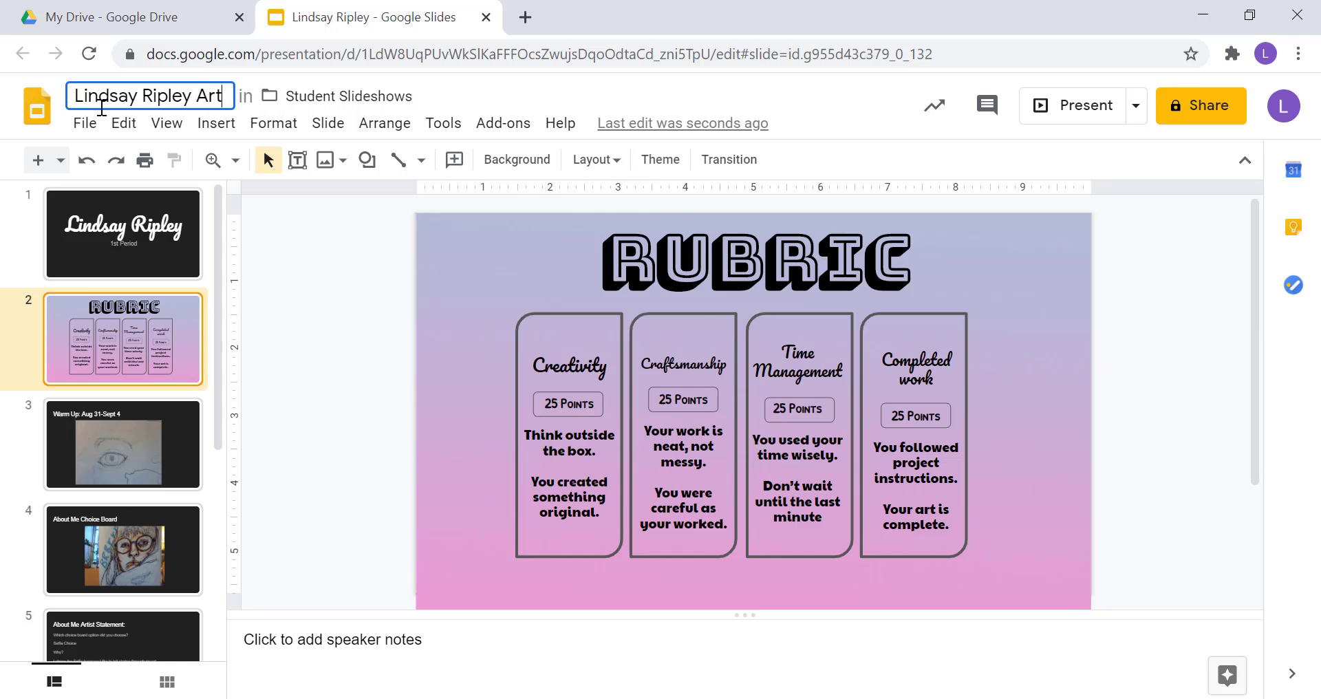
text( 1)
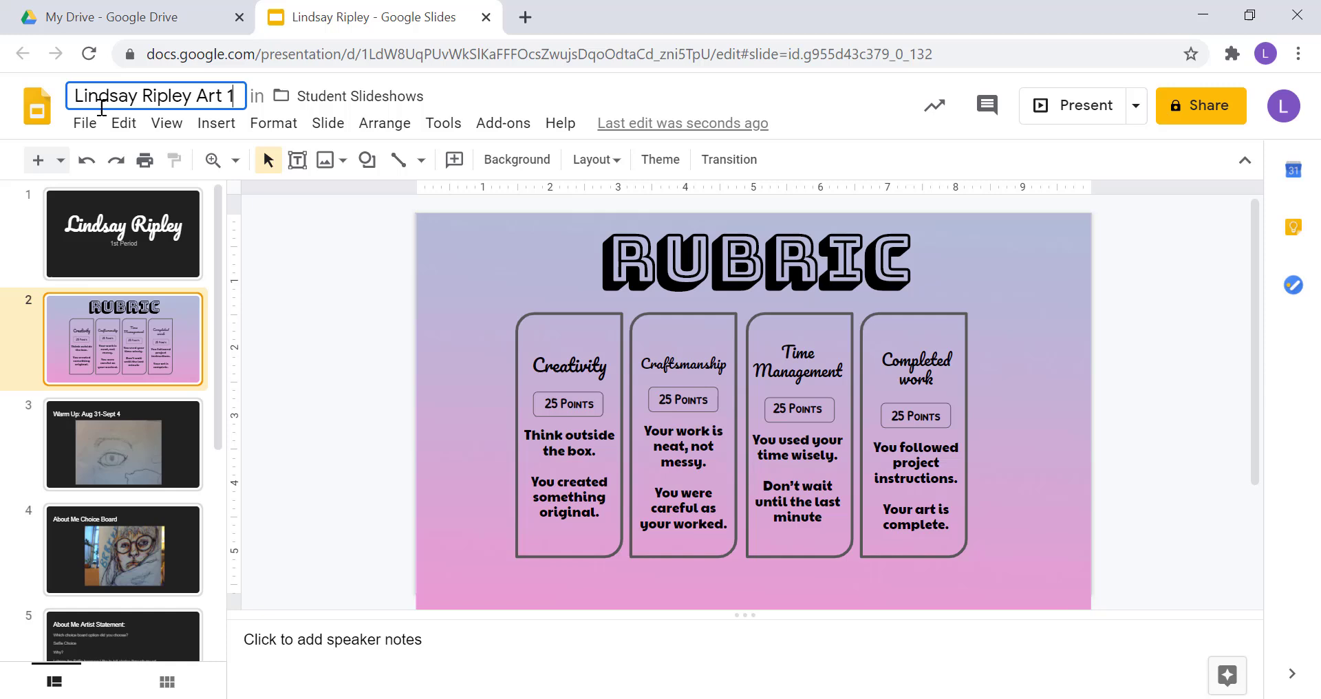
click(280, 260)
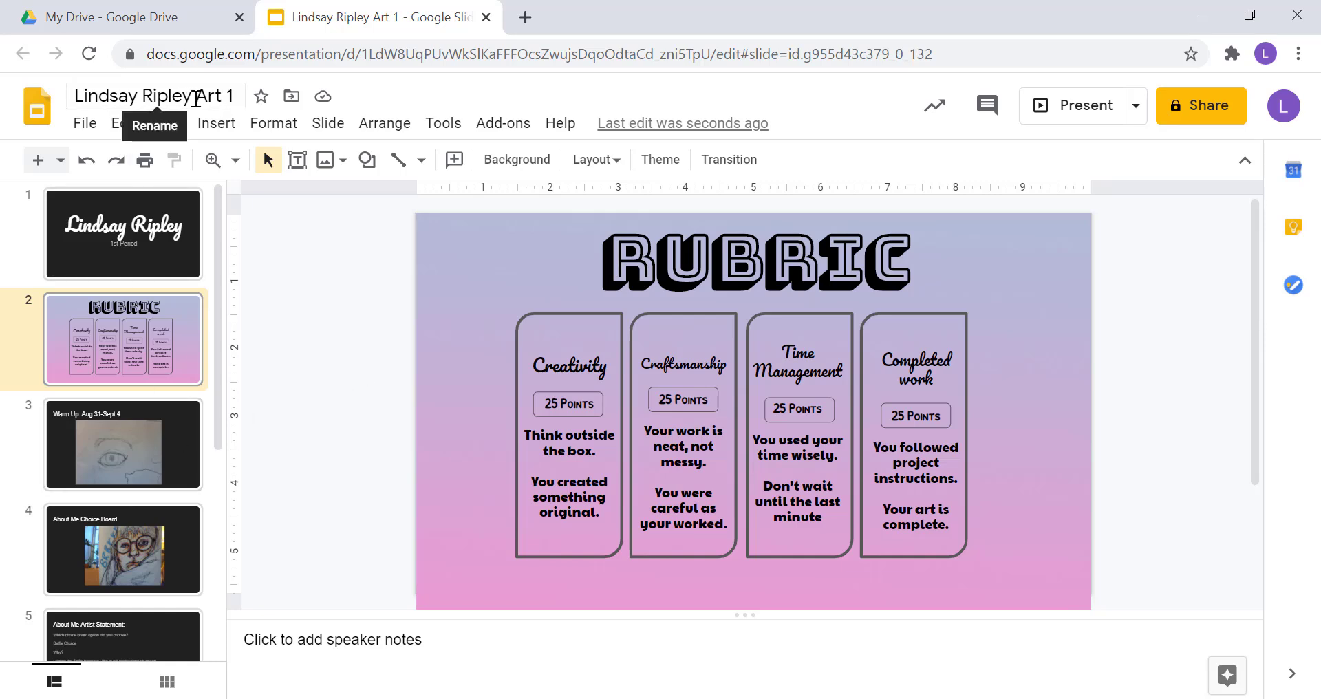
drag(192, 97, 69, 103)
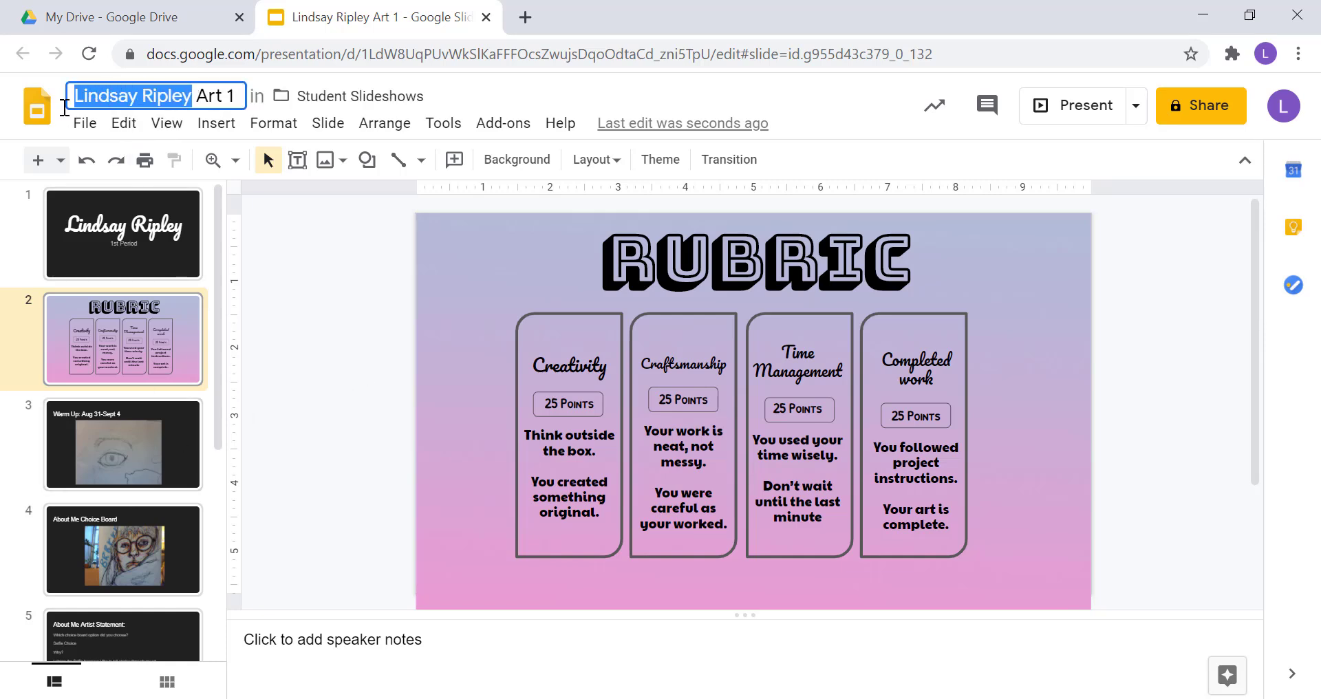
click(306, 265)
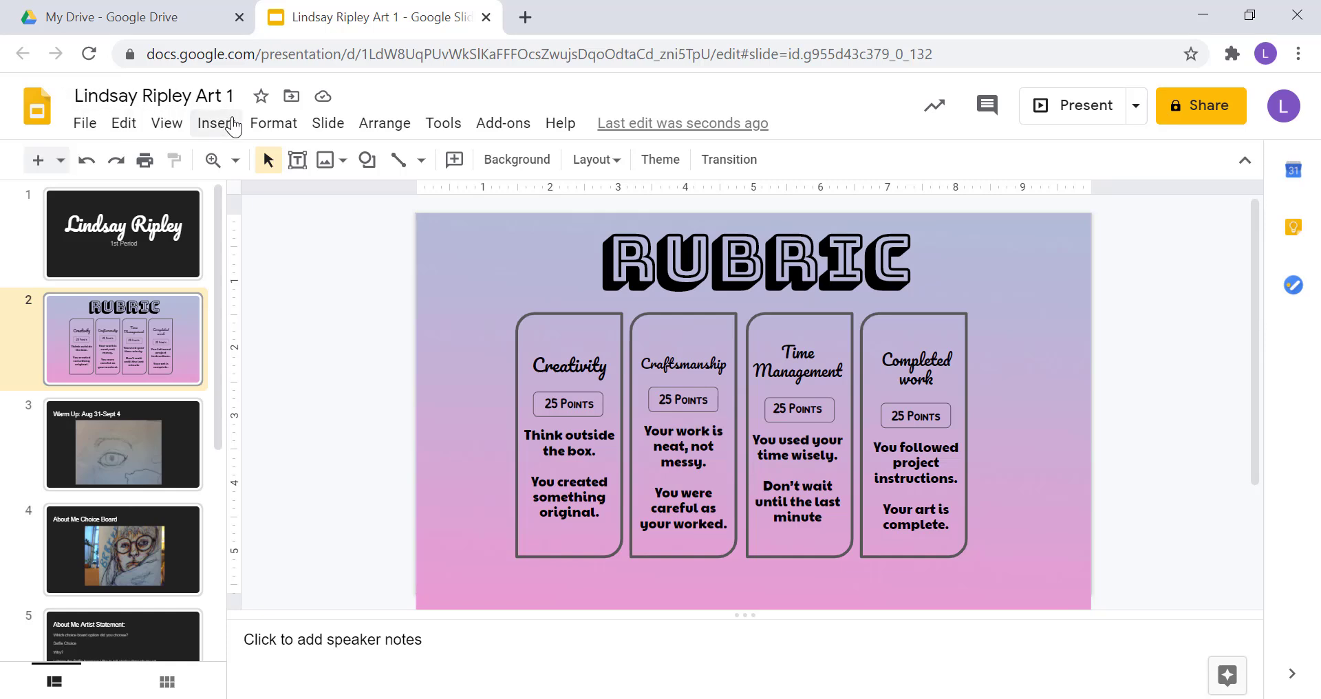
Scroll the filmstrip and open slide 5, About Me Artist Statement.
scroll(132, 421, down, 2)
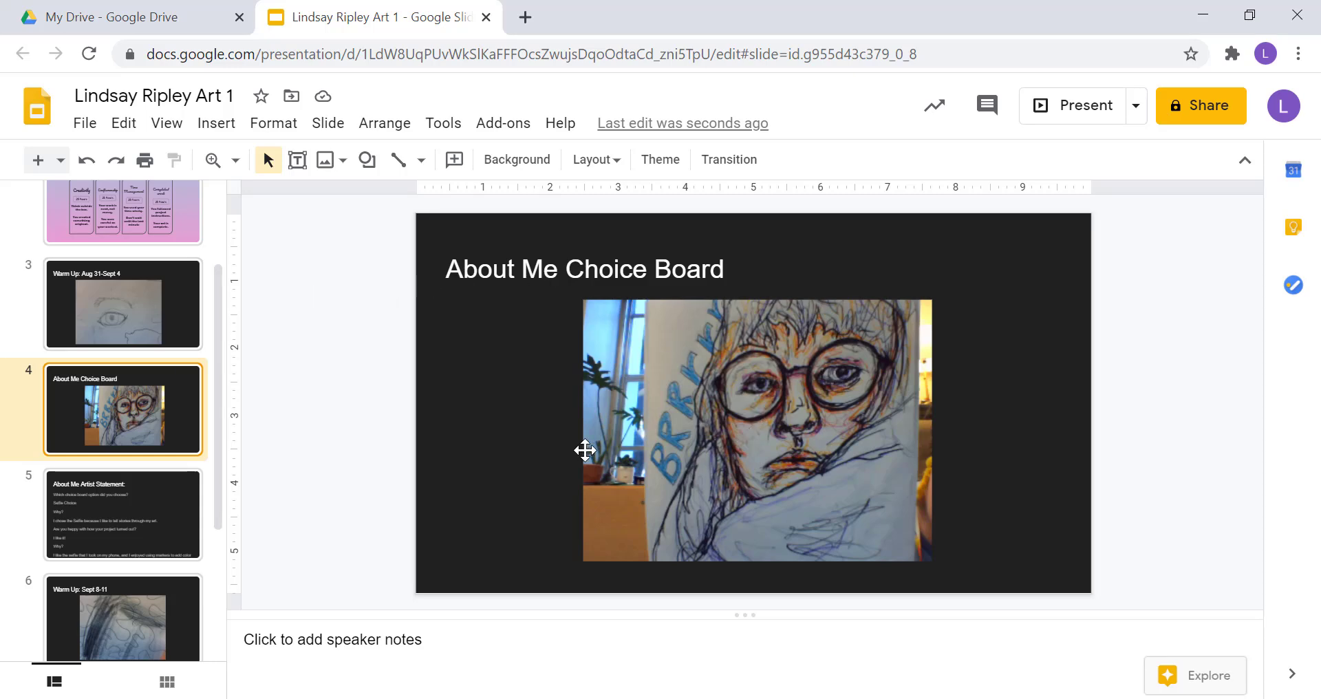
click(657, 444)
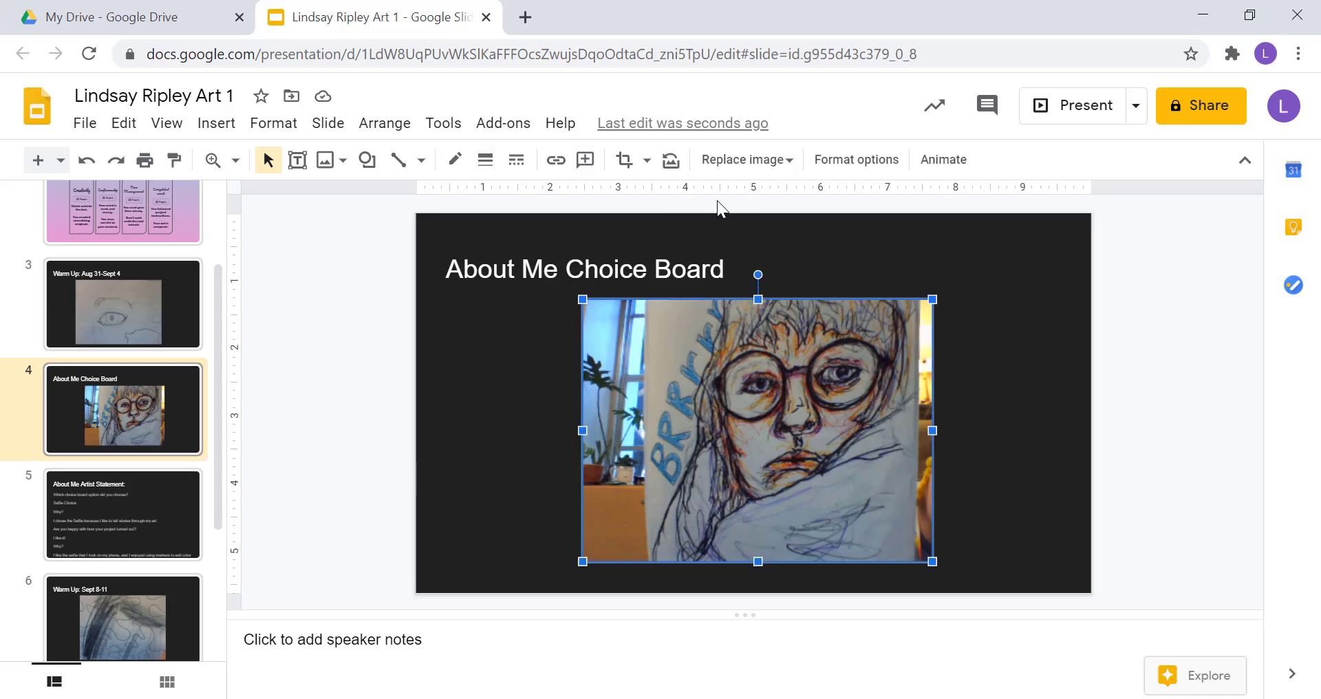
click(97, 515)
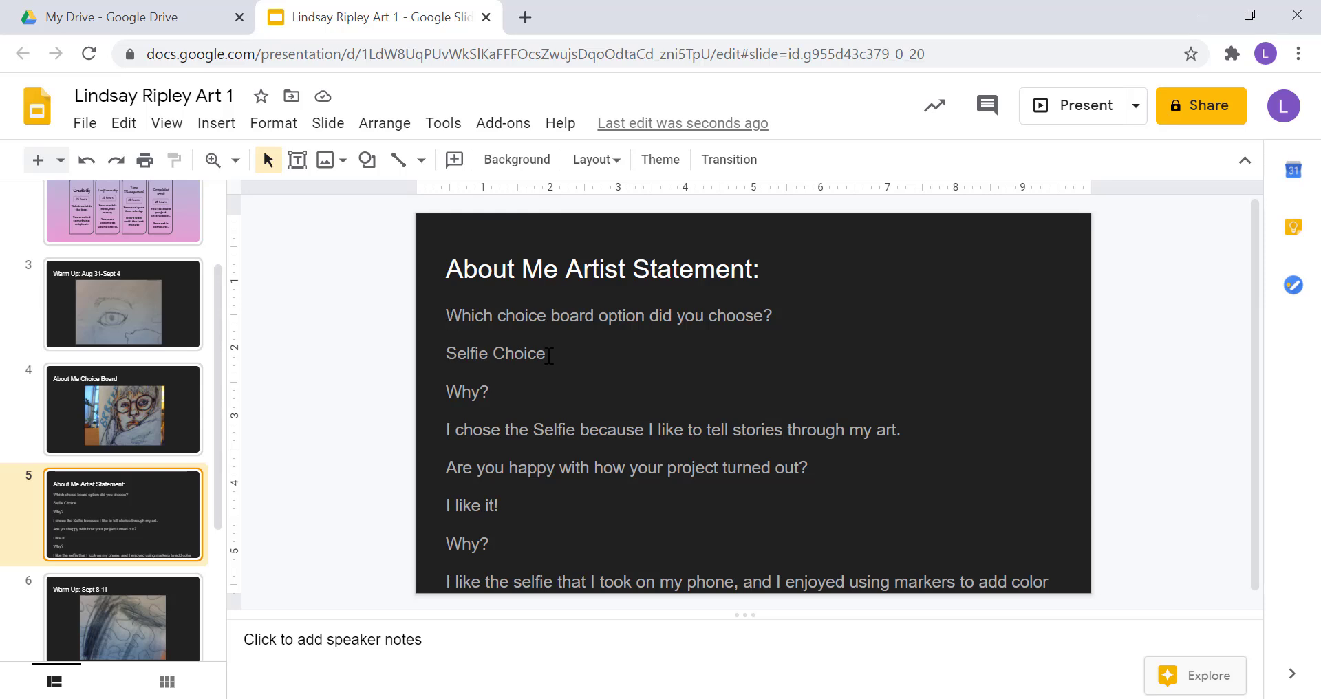
Make the answers 'Selfie Choice', the storytelling line and 'I like it!' white.
drag(535, 354, 446, 353)
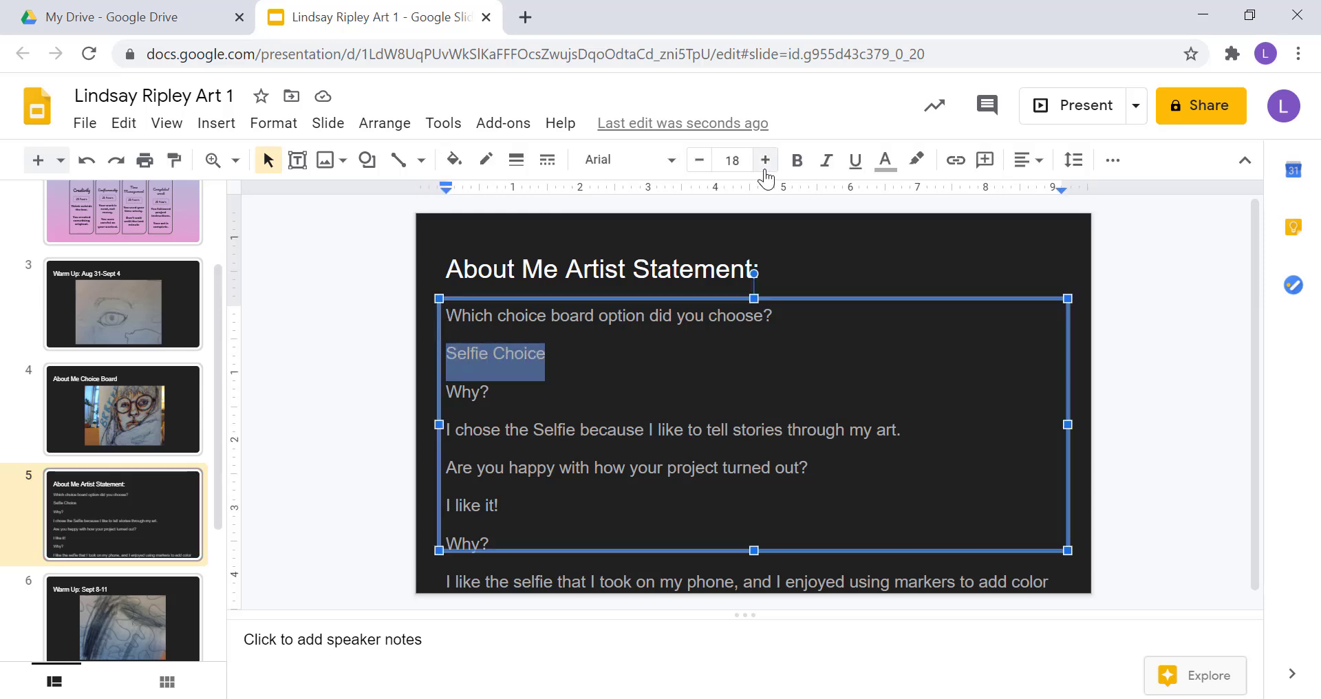
click(885, 162)
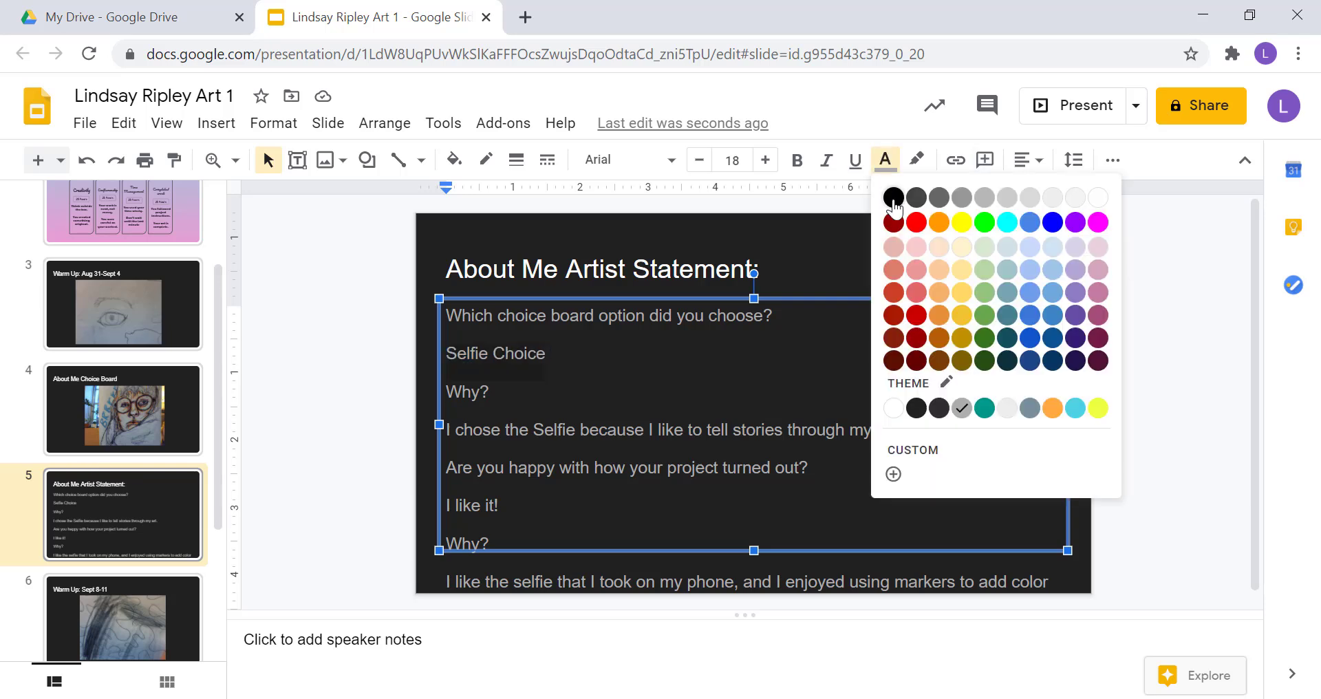
click(1097, 199)
drag(903, 432, 444, 432)
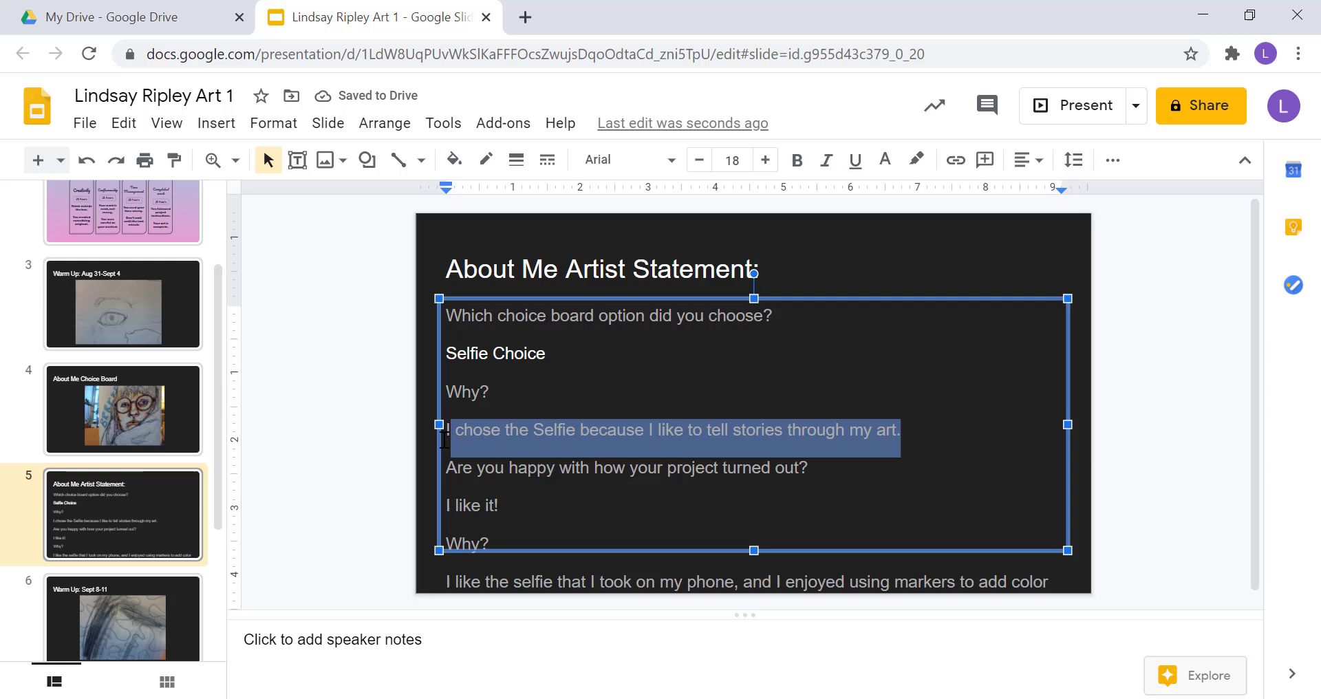
click(874, 167)
click(1096, 199)
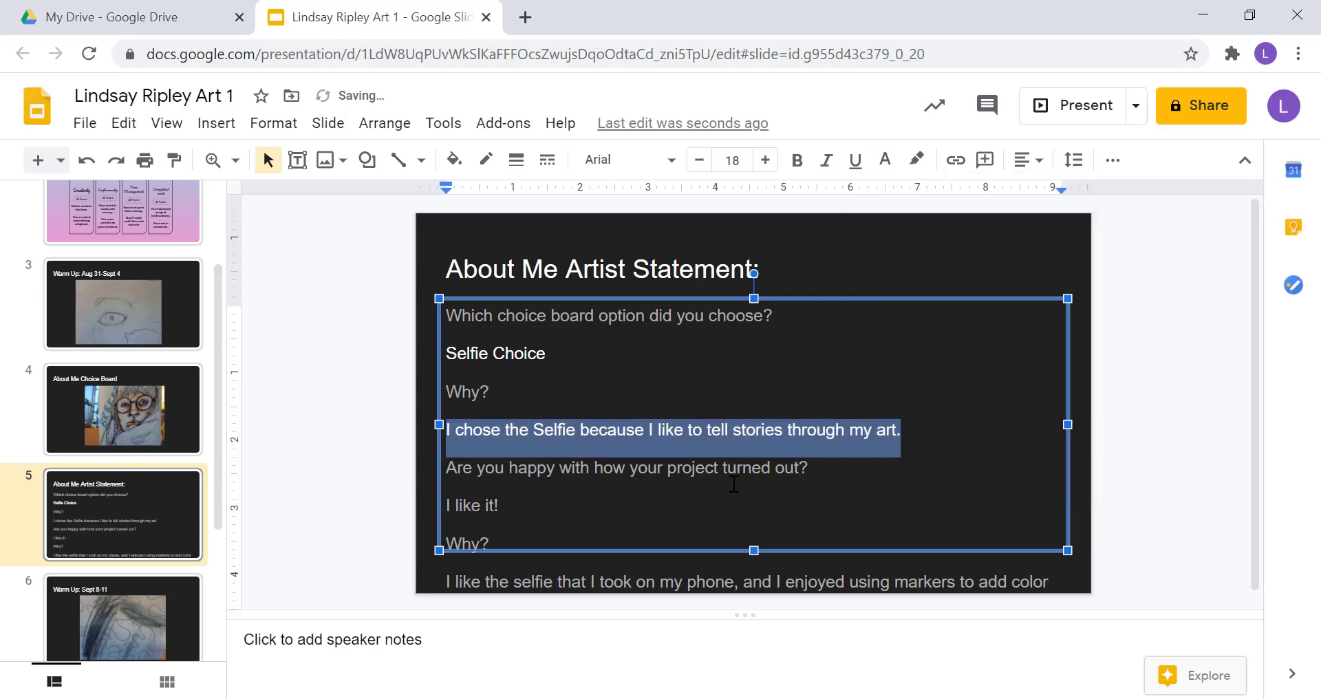
drag(501, 507, 436, 505)
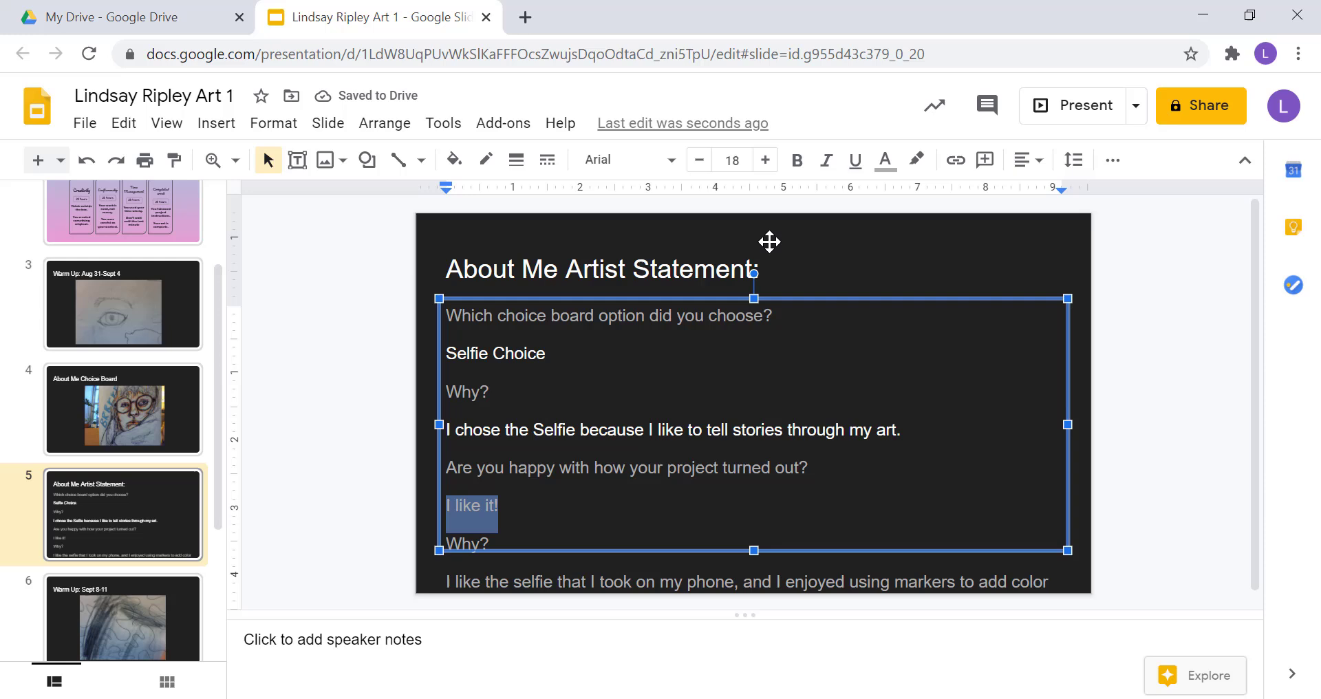
click(886, 162)
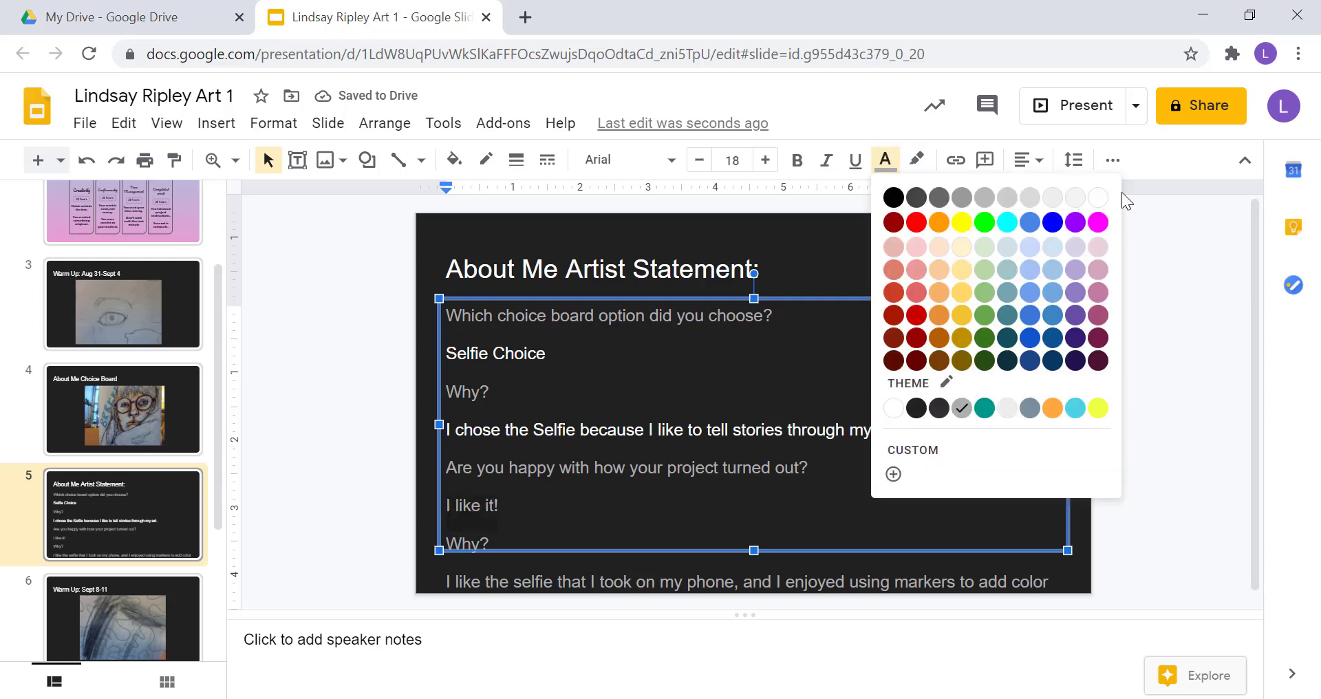
click(1100, 202)
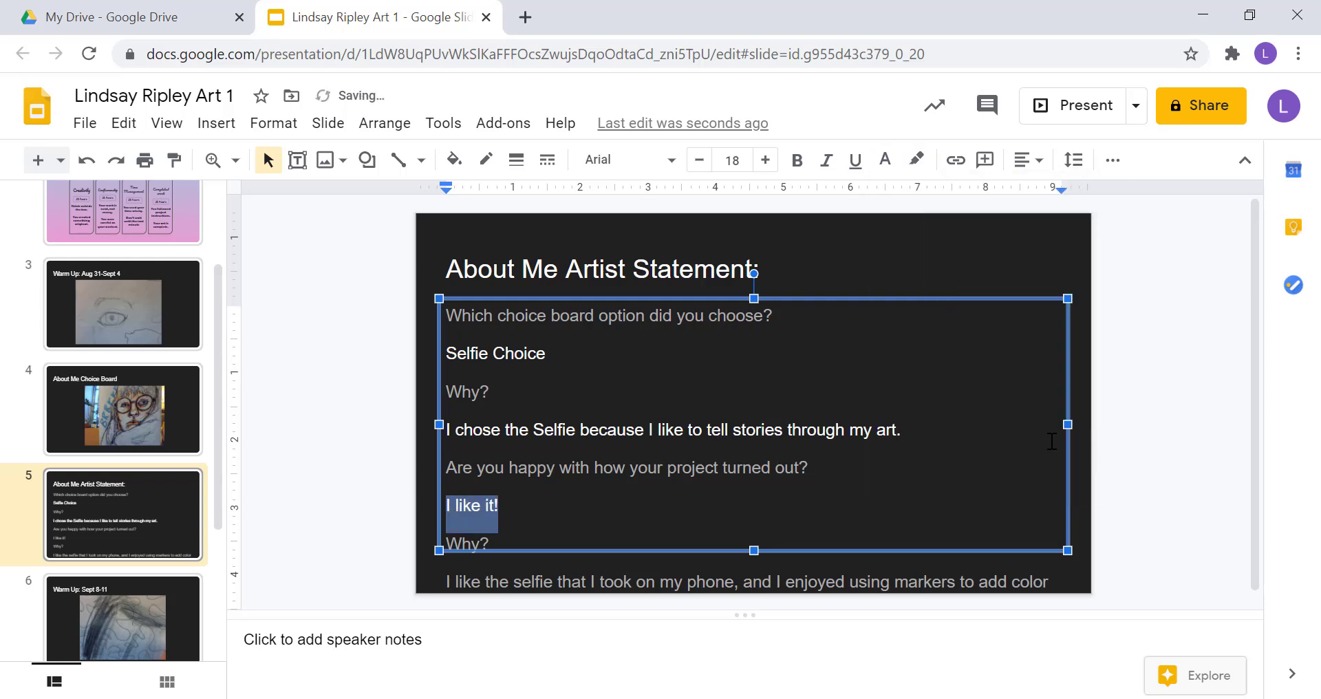
click(1050, 578)
Make the last answer line about the selfie white as well.
click(1047, 585)
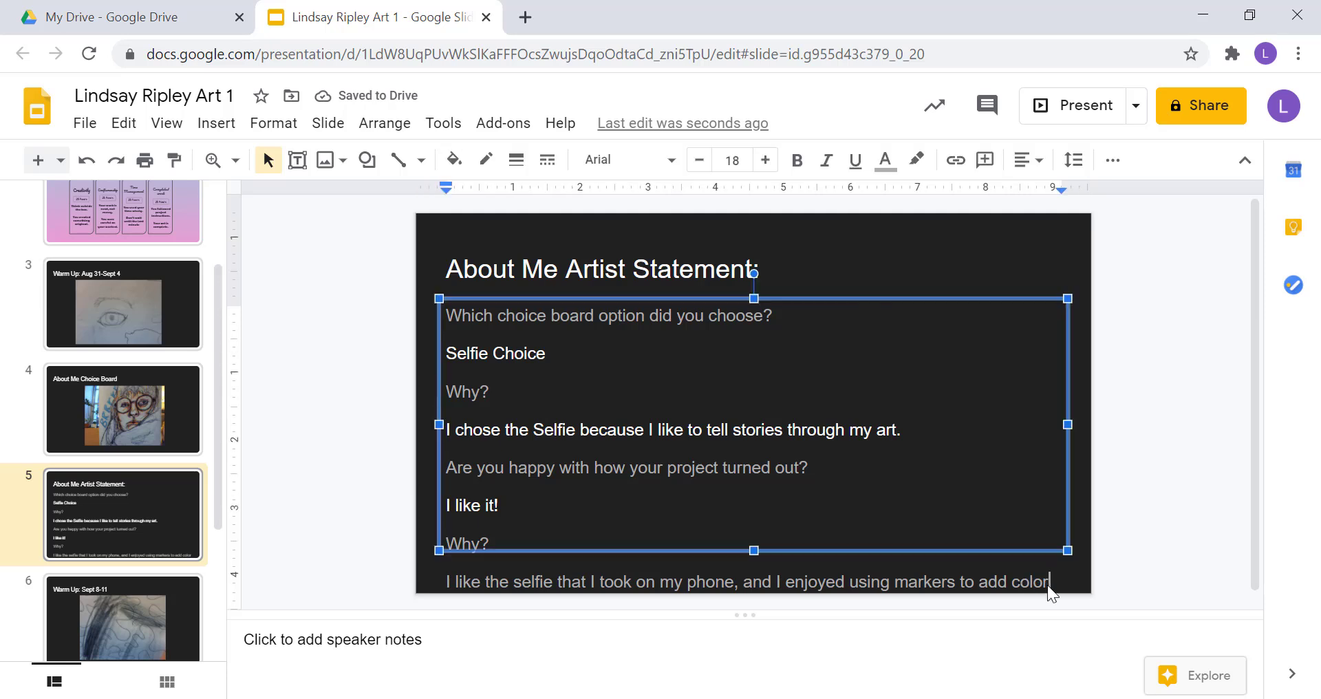
click(618, 630)
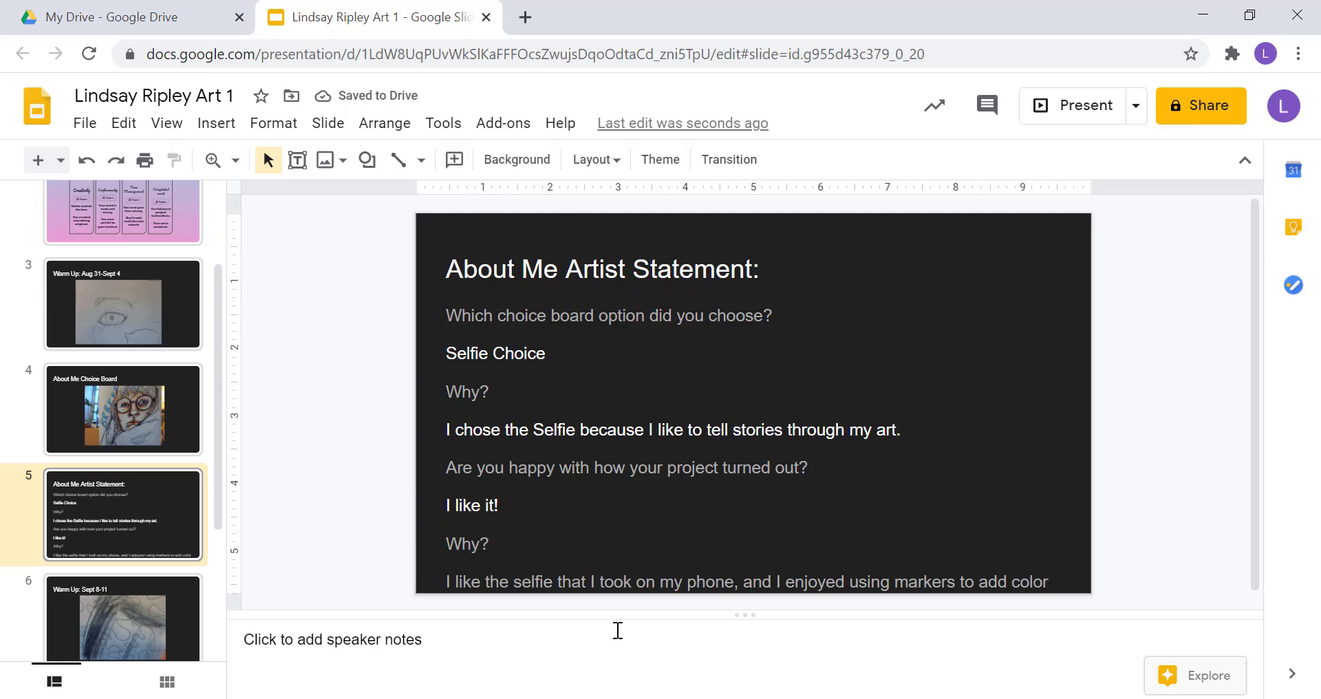
click(448, 582)
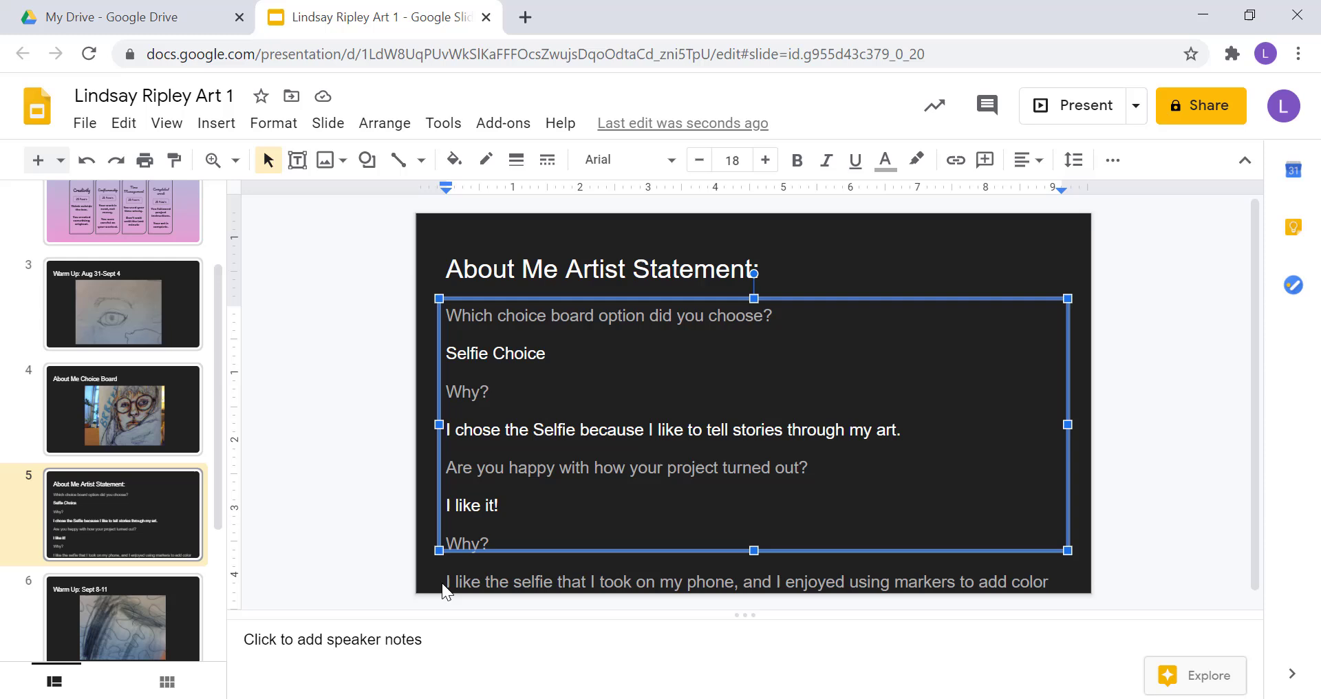
drag(444, 581, 788, 589)
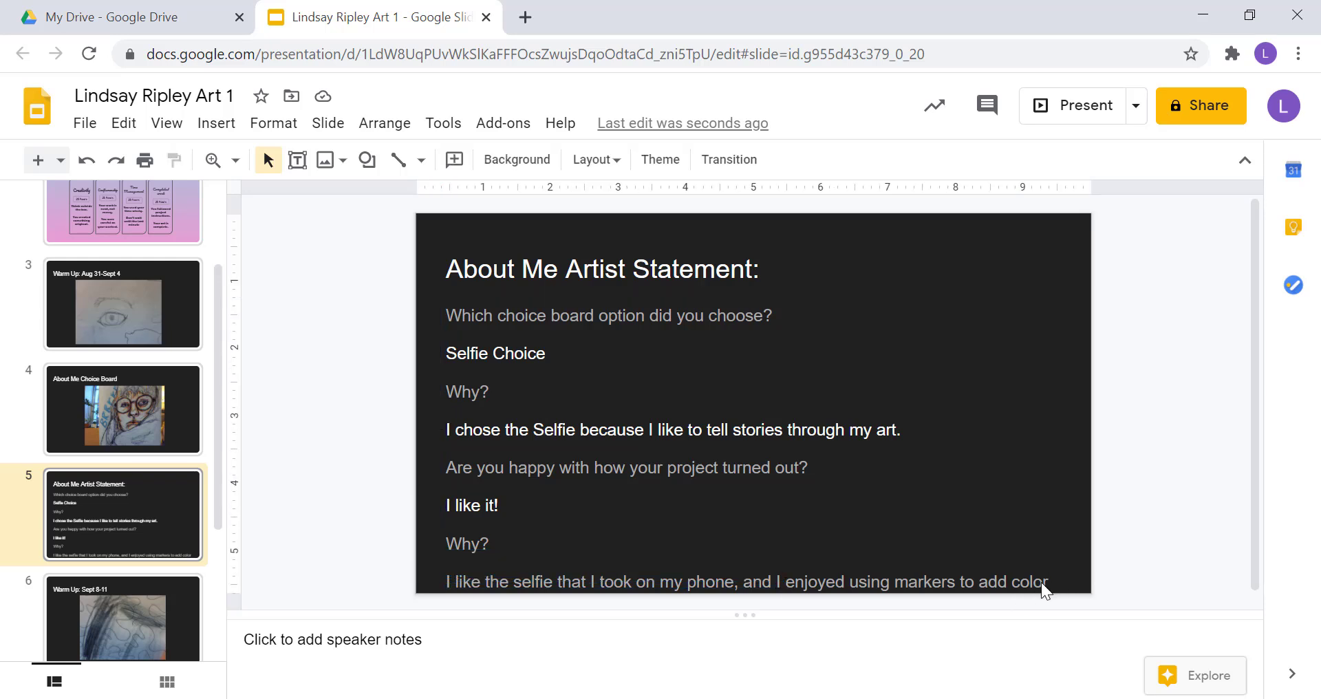
click(1045, 582)
drag(1047, 582, 437, 608)
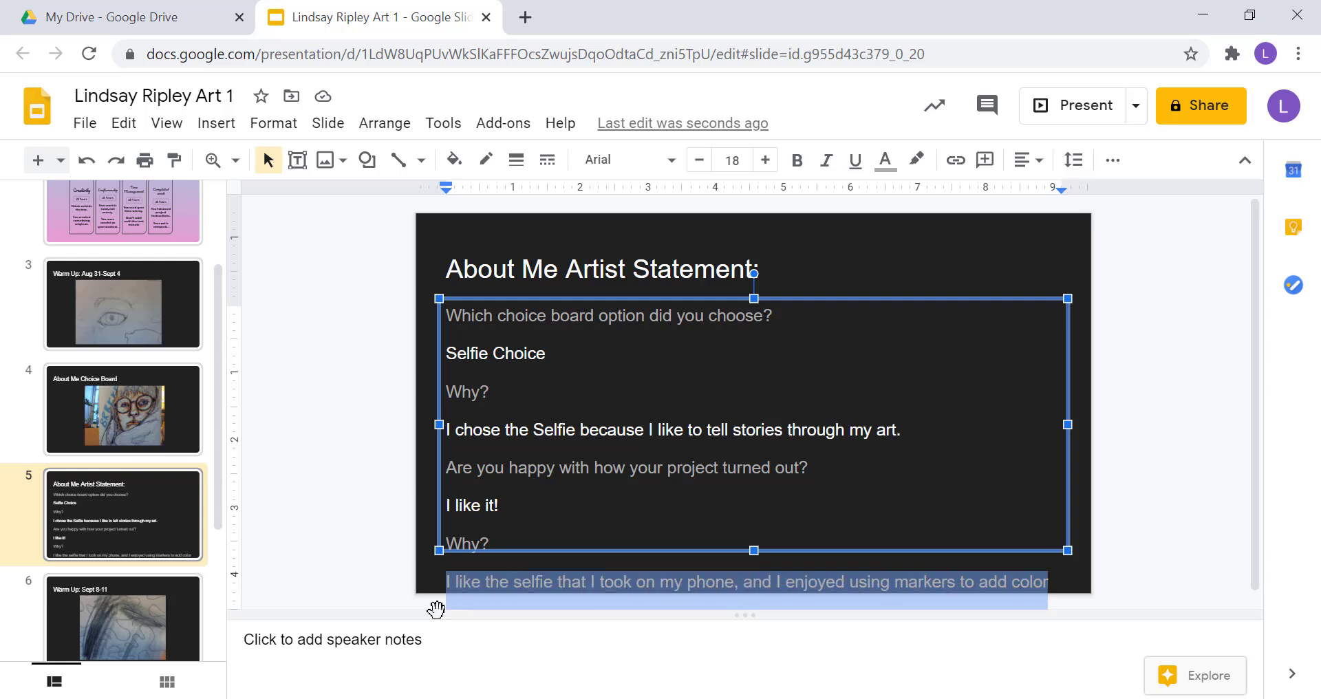
click(888, 164)
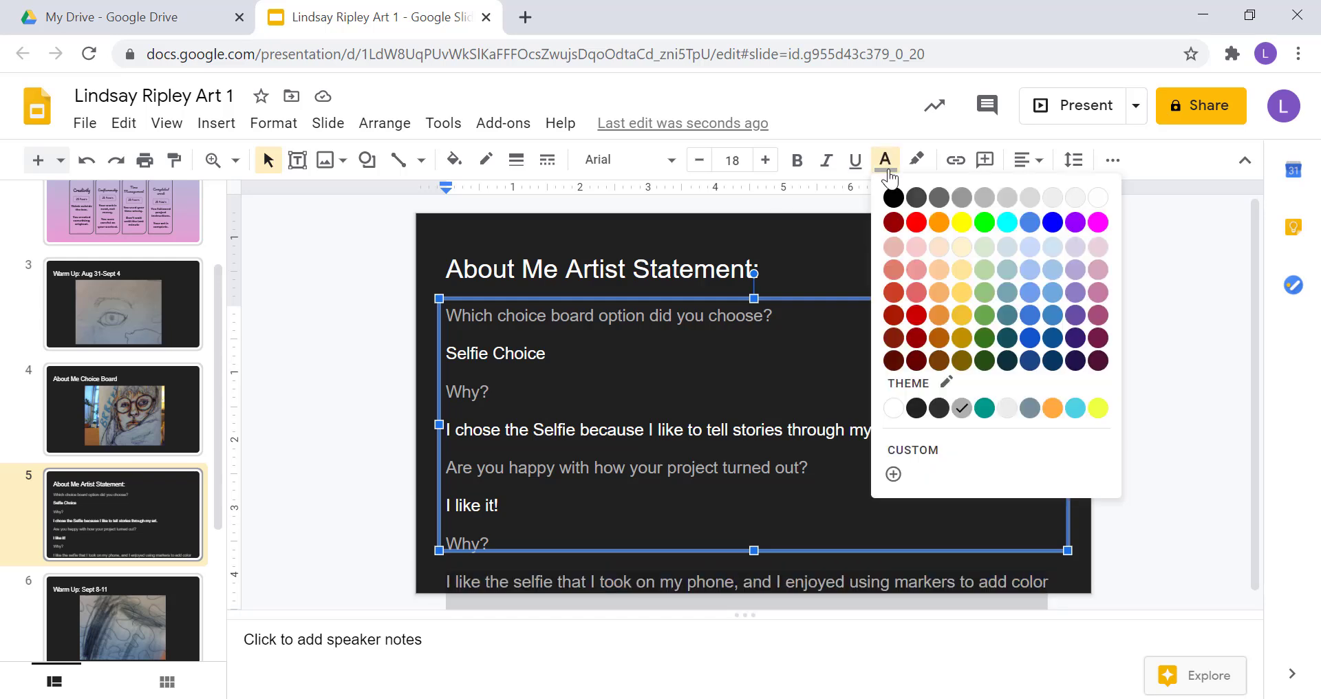
click(1096, 192)
Shrink all the artist statement body text to 13 pt.
click(515, 333)
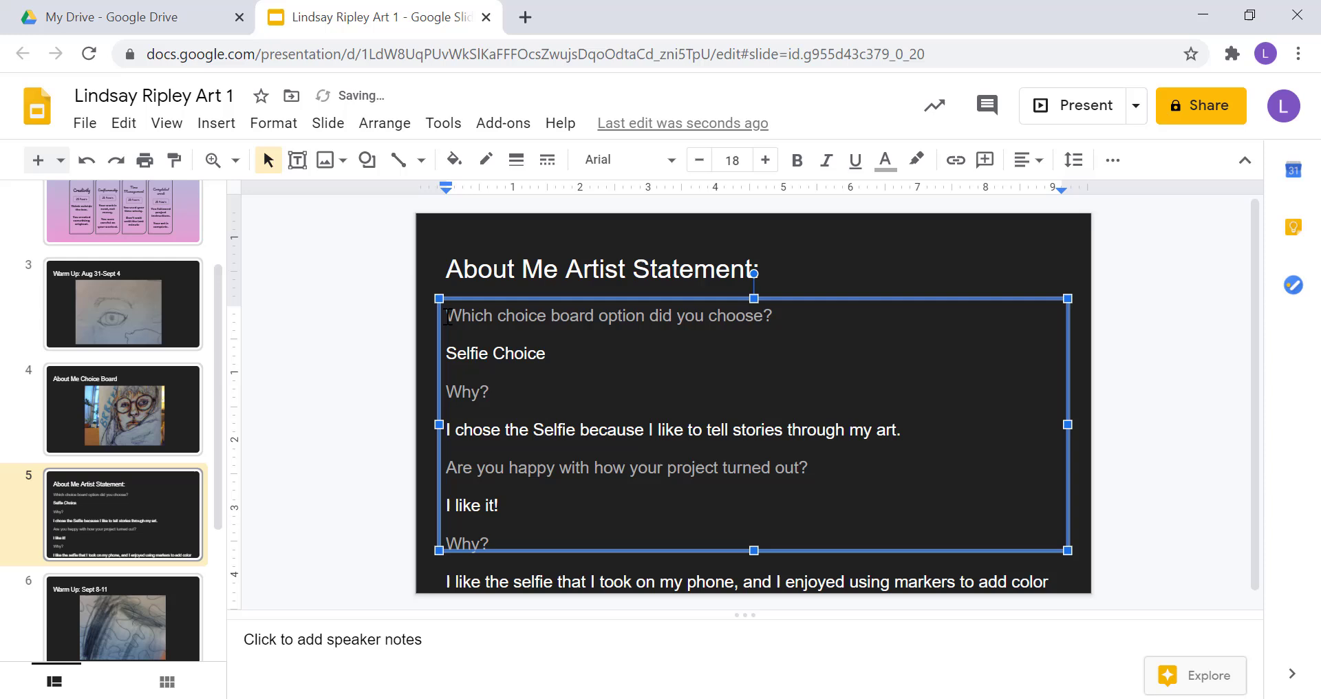
drag(447, 316, 1073, 580)
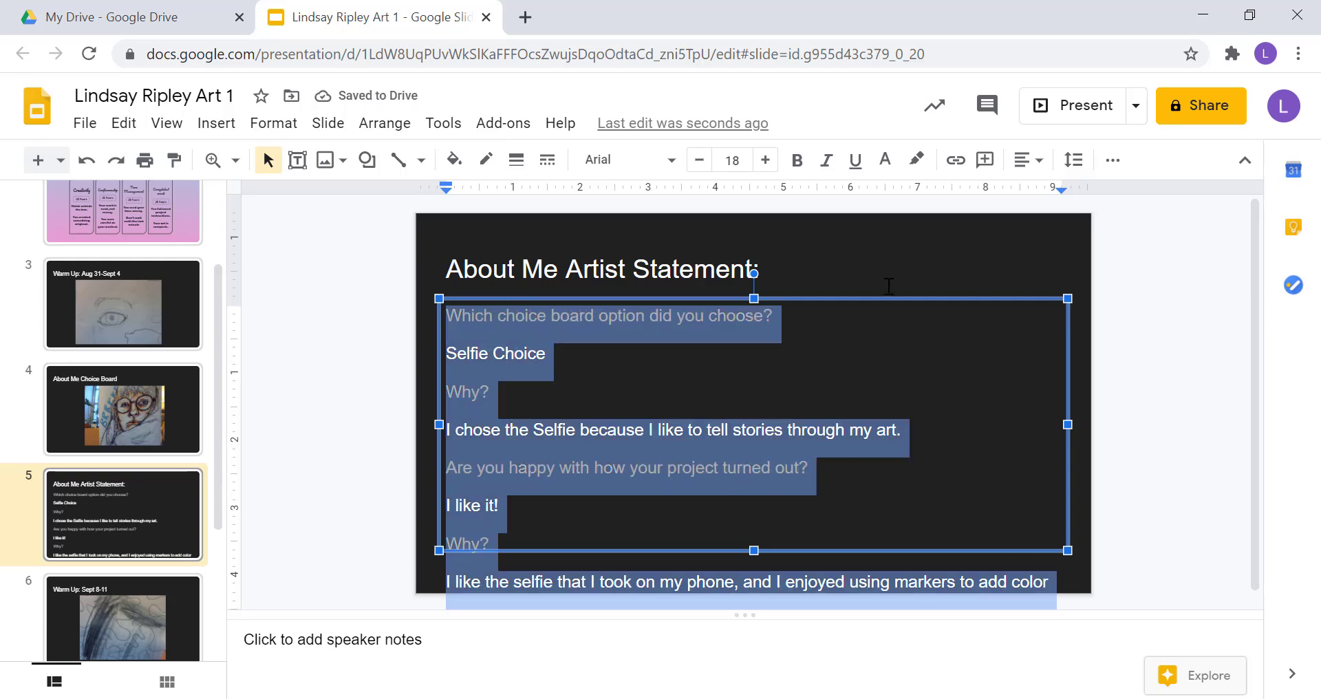
click(701, 165)
click(700, 166)
click(700, 165)
click(700, 166)
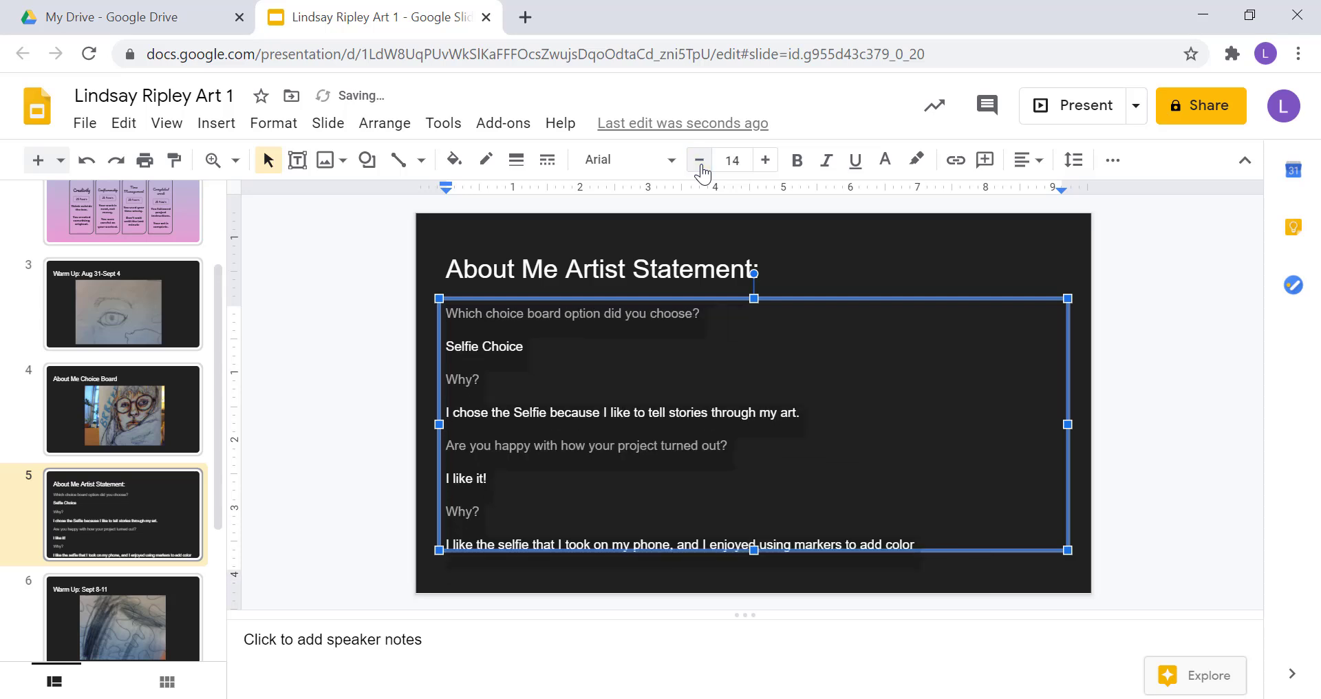
click(700, 166)
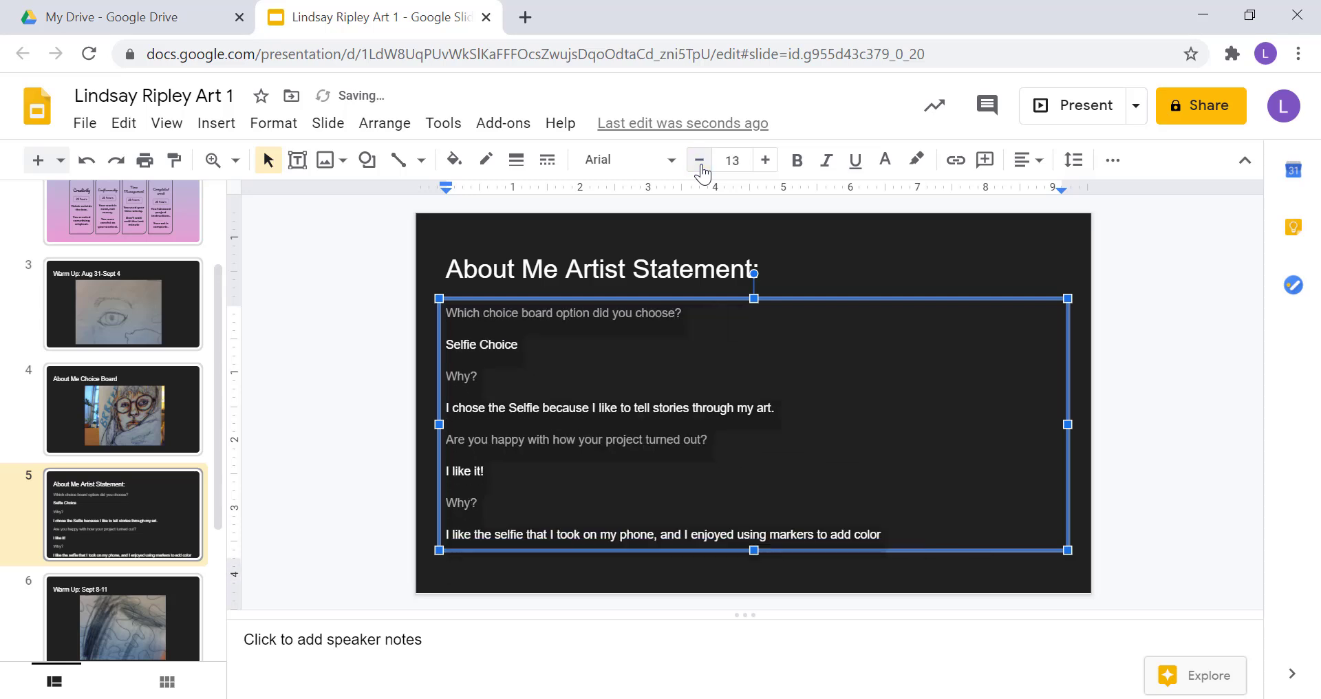
click(328, 439)
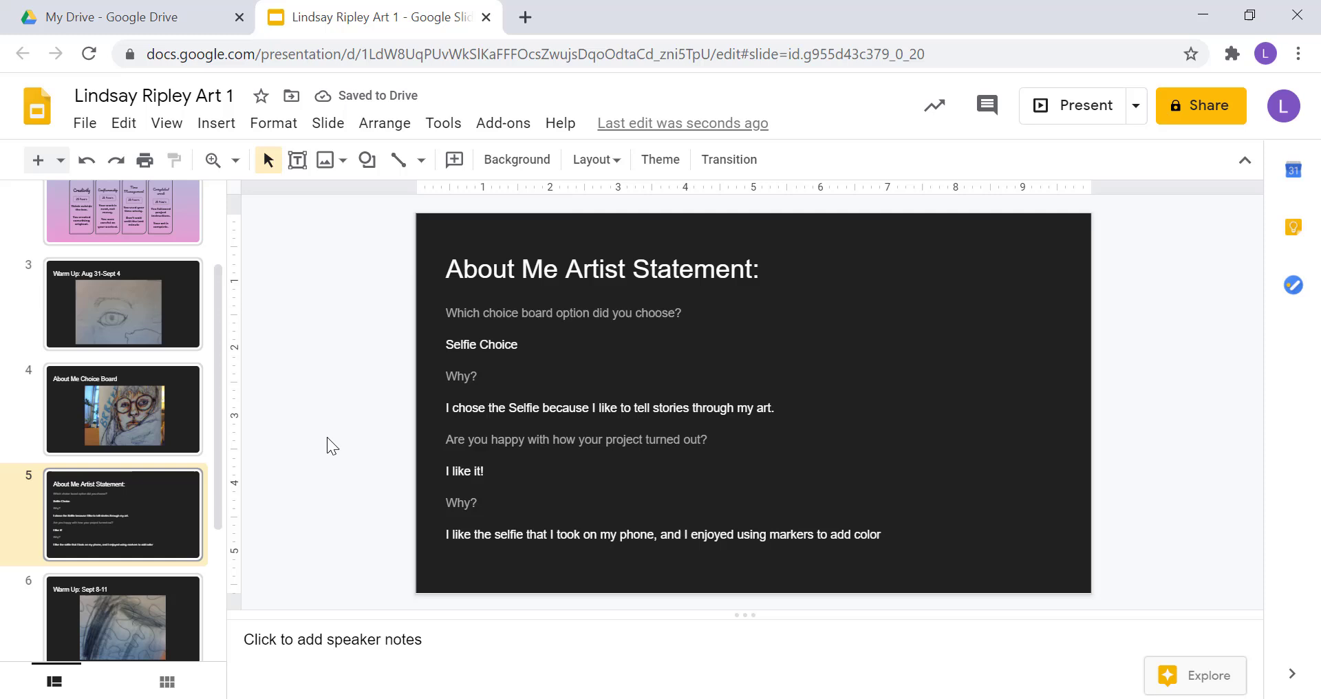
scroll(142, 547, down, 3)
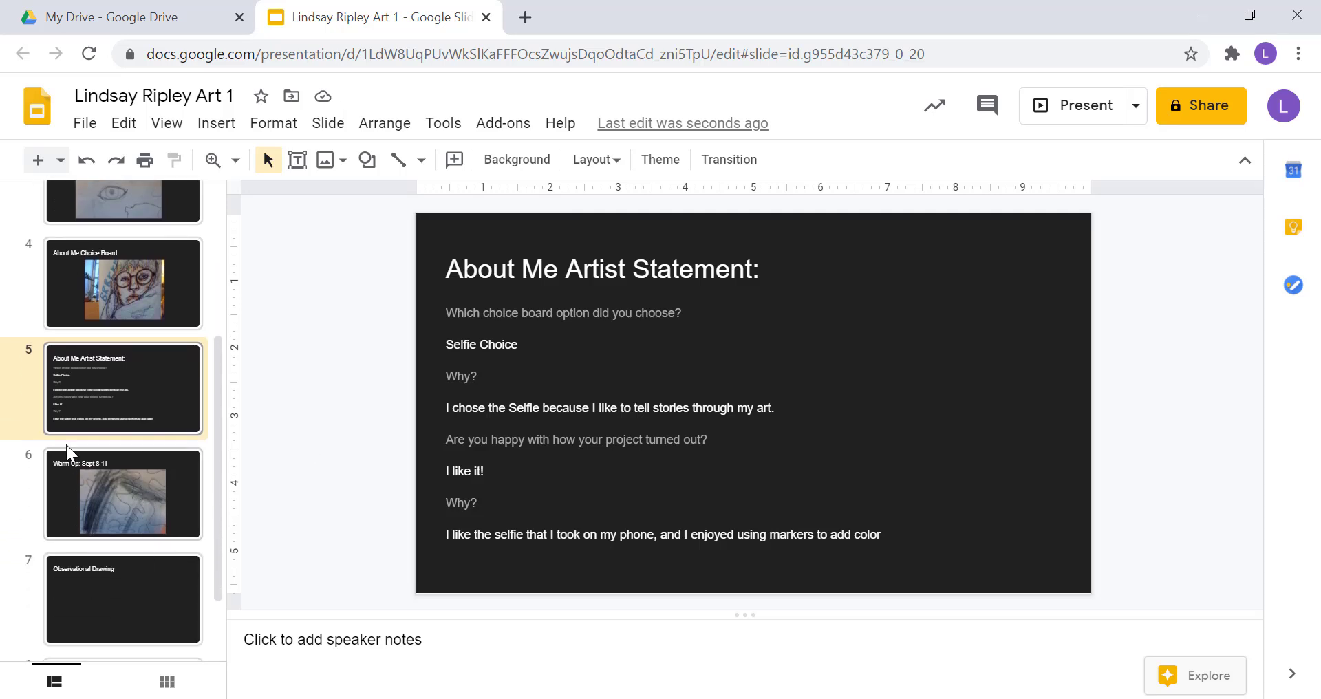
Delete slide 8, Blind Contour Hands, leaving Observational Drawing as the last slide.
click(69, 466)
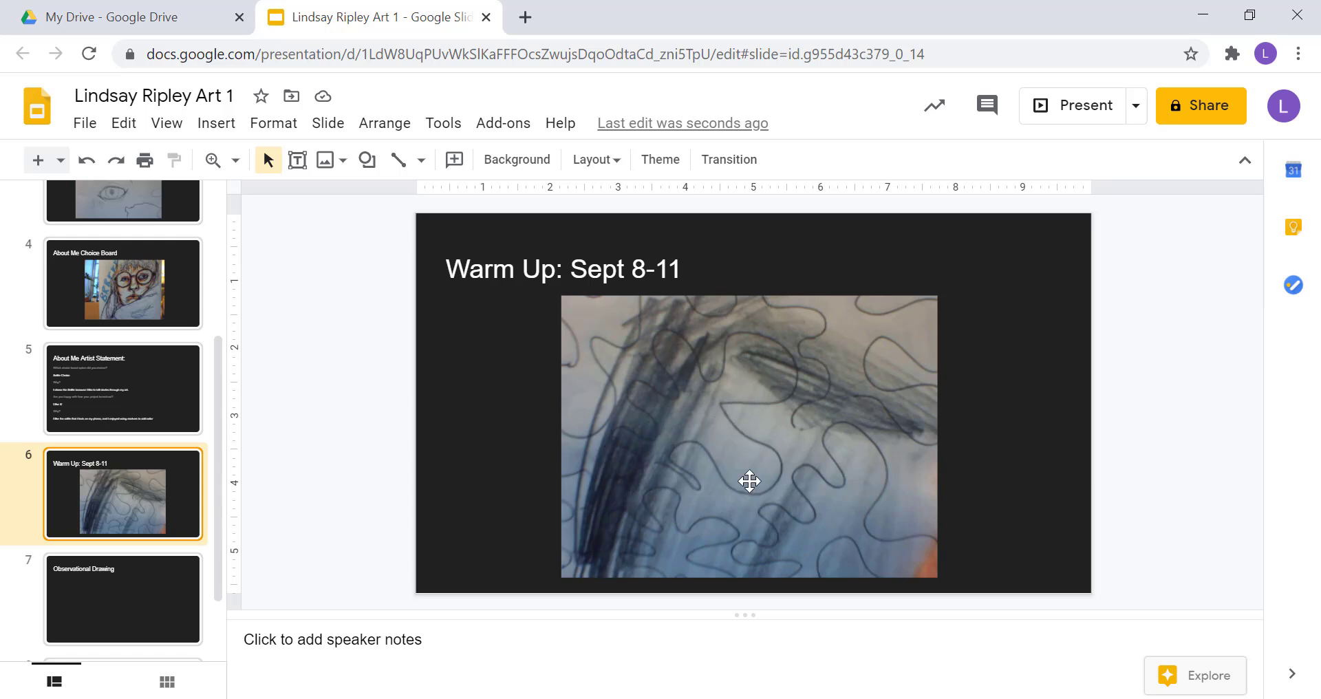
scroll(135, 509, down, 1)
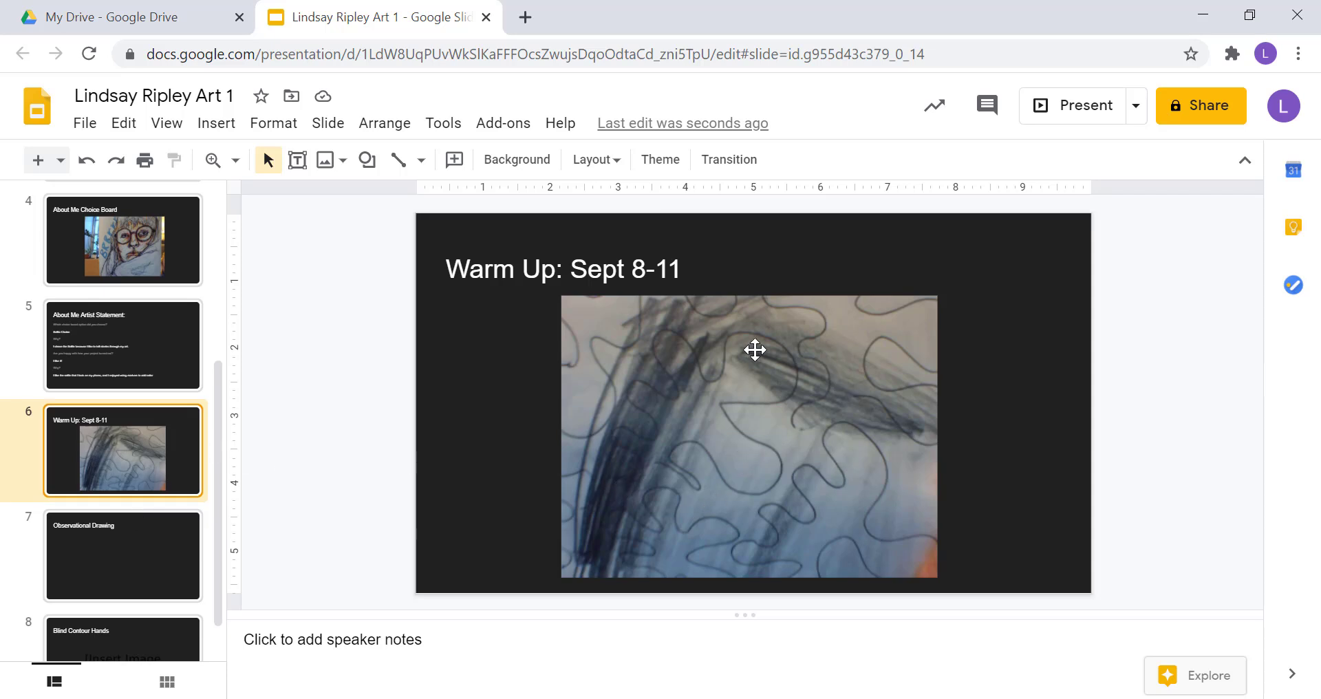
click(152, 552)
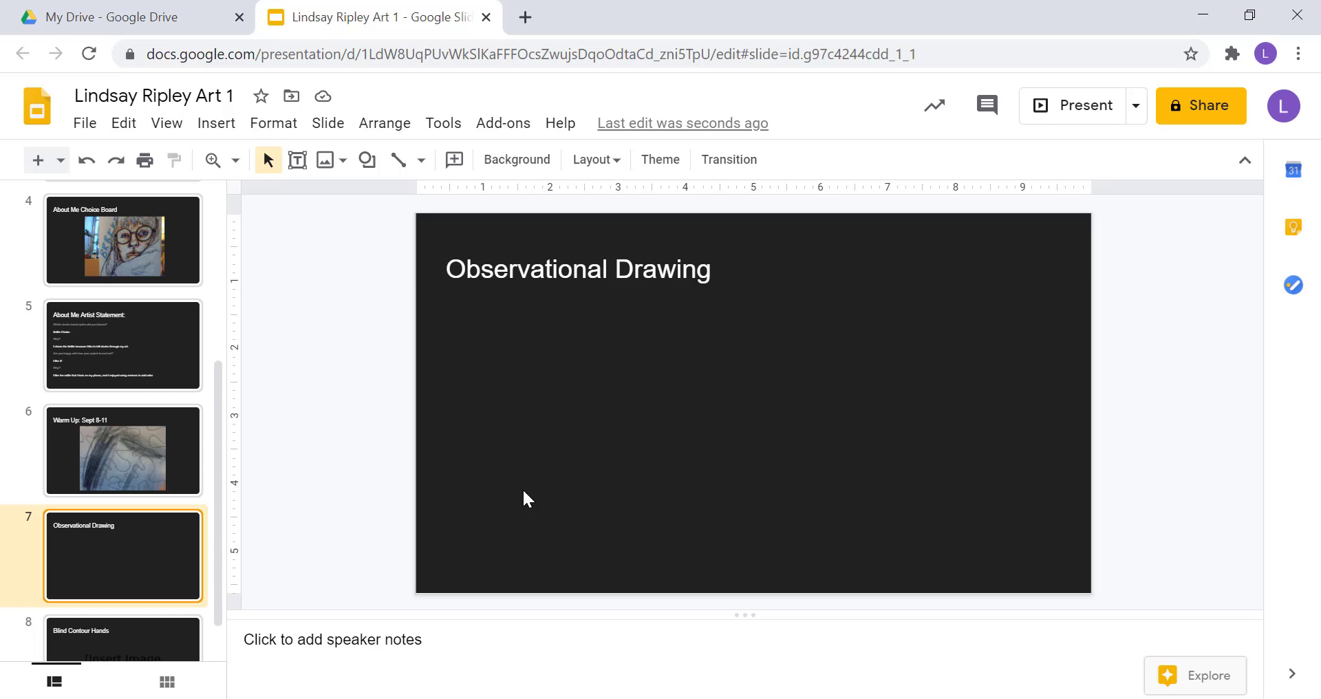
click(179, 635)
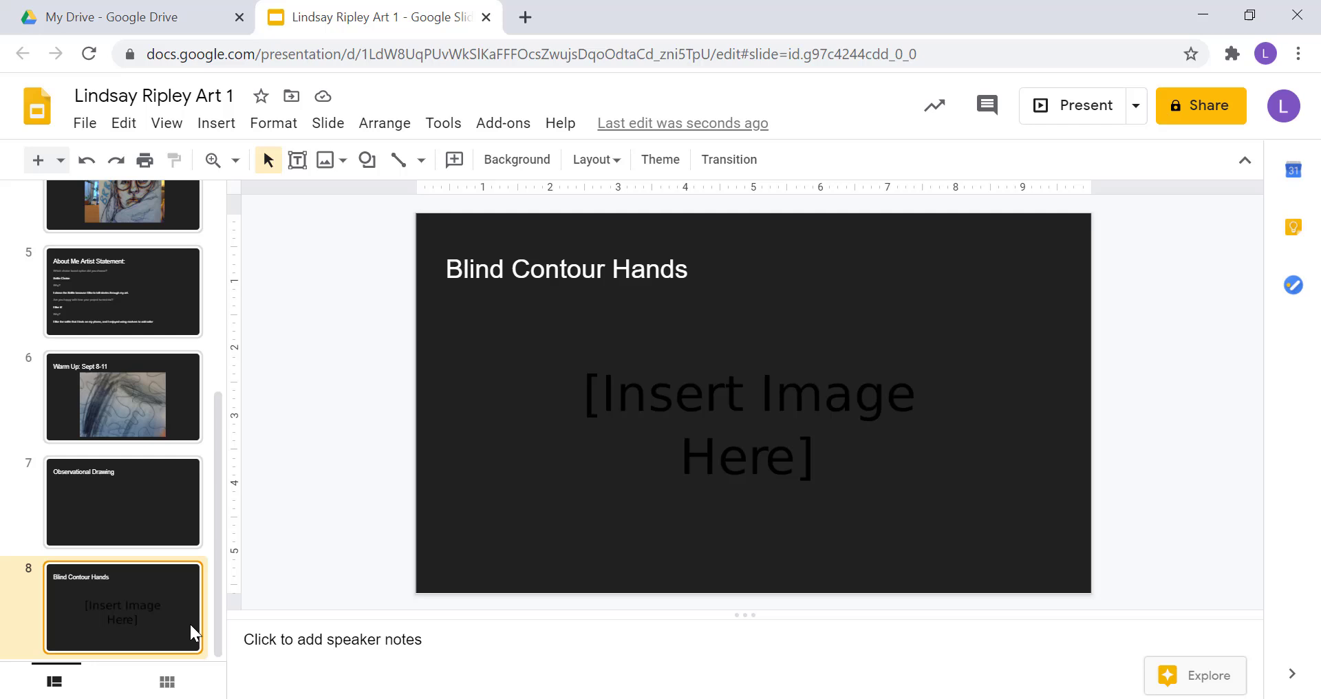
key(Delete)
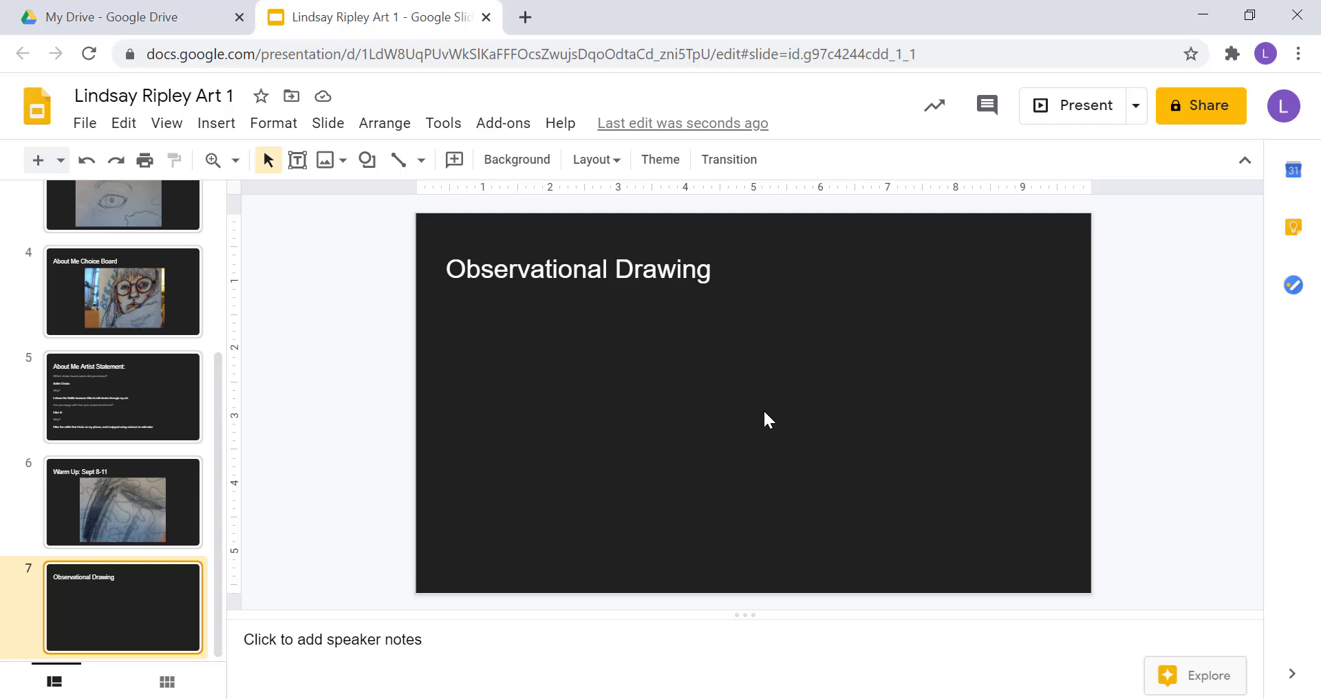
click(216, 124)
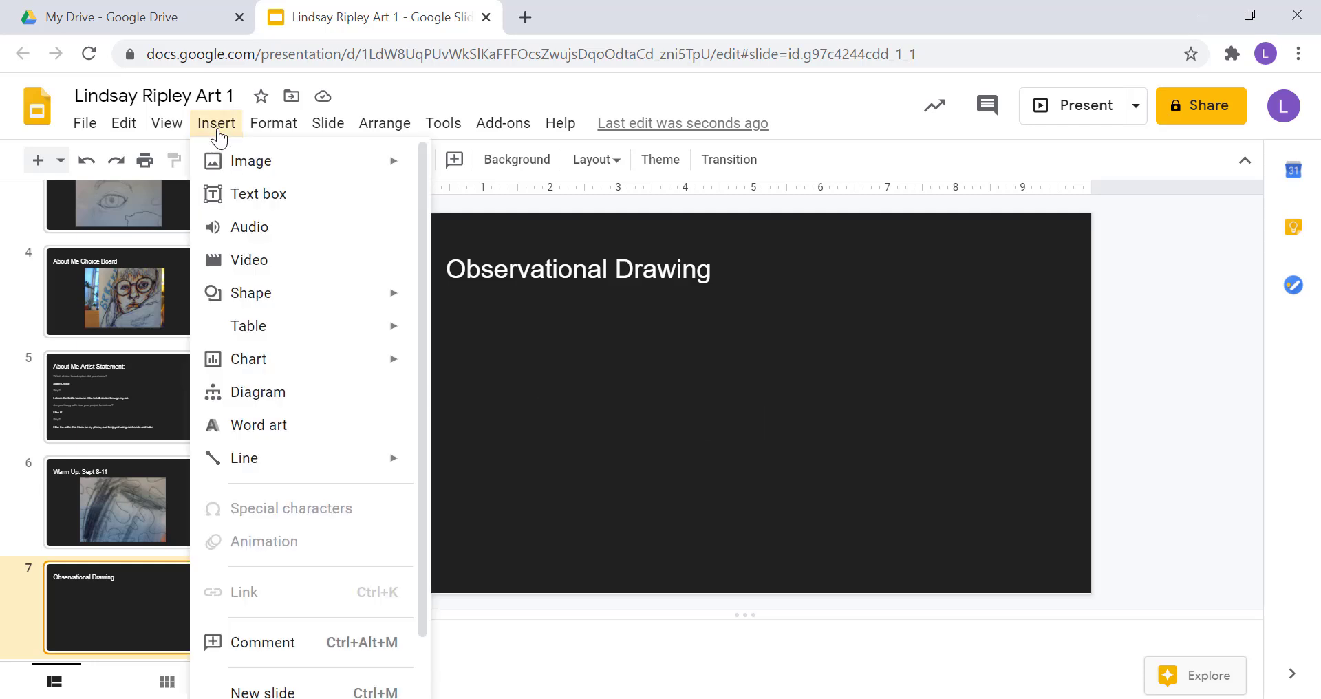
mouse_move(240, 166)
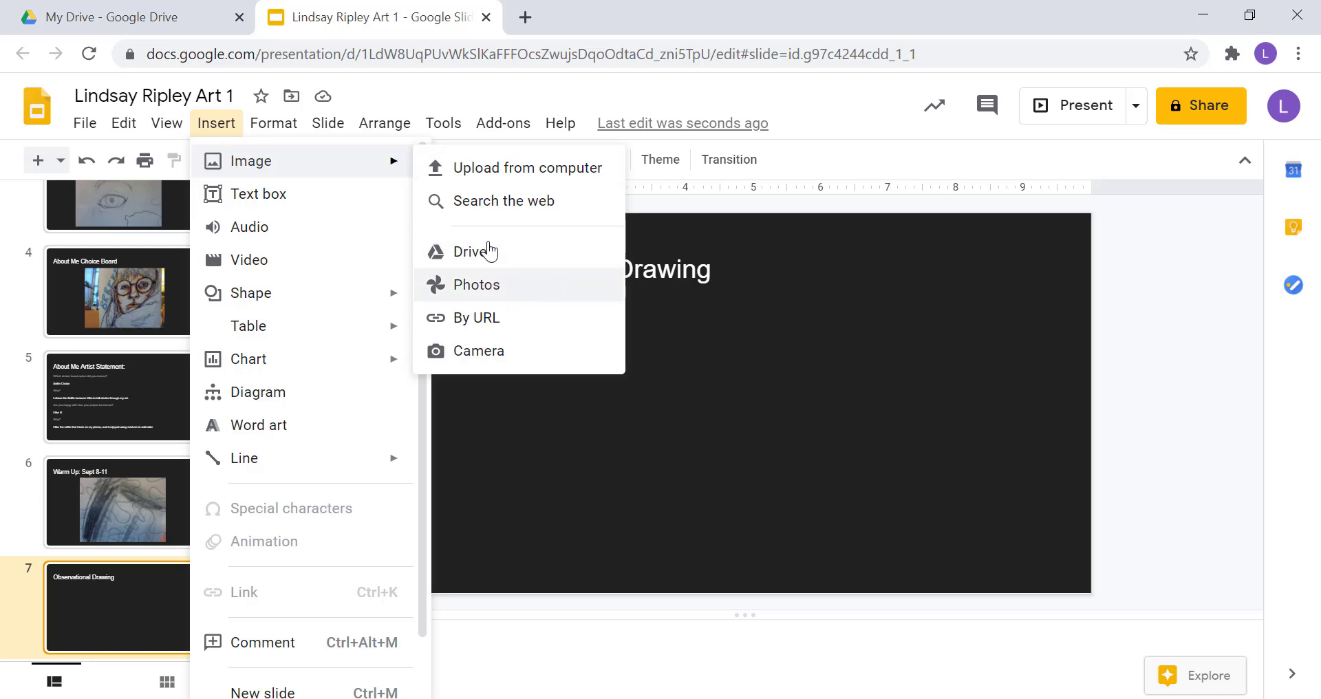
click(501, 358)
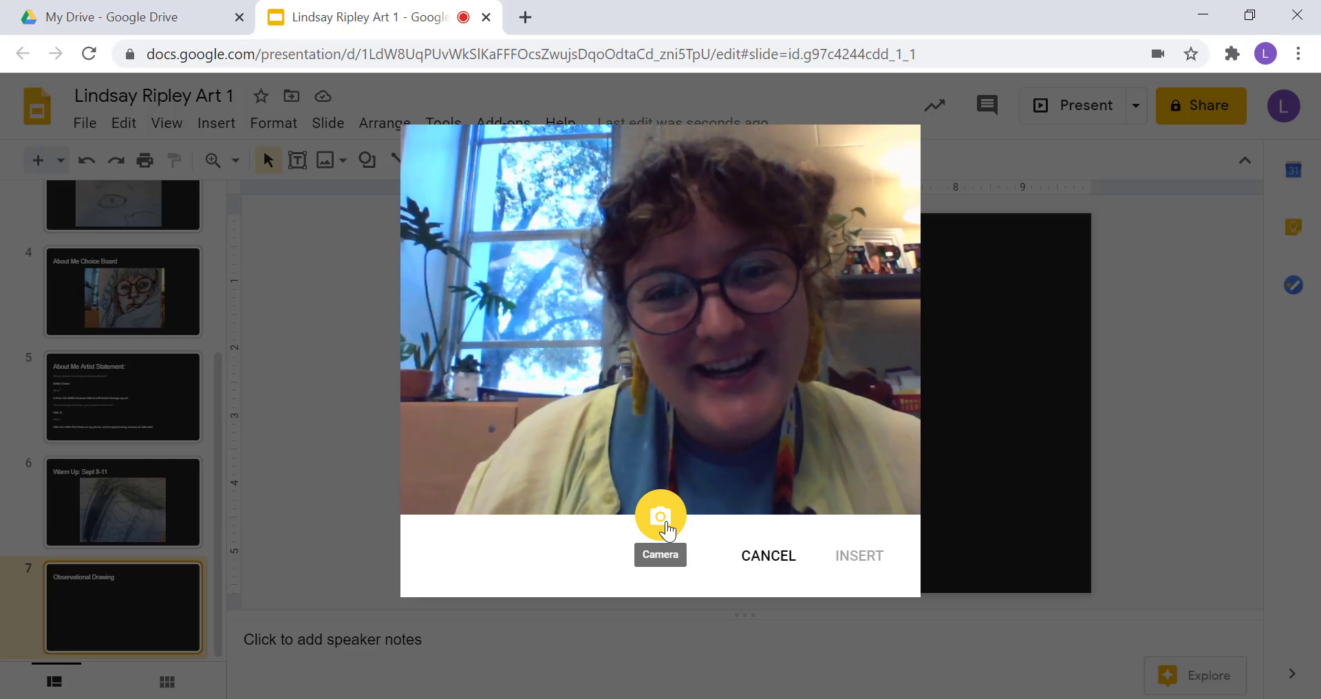
click(662, 518)
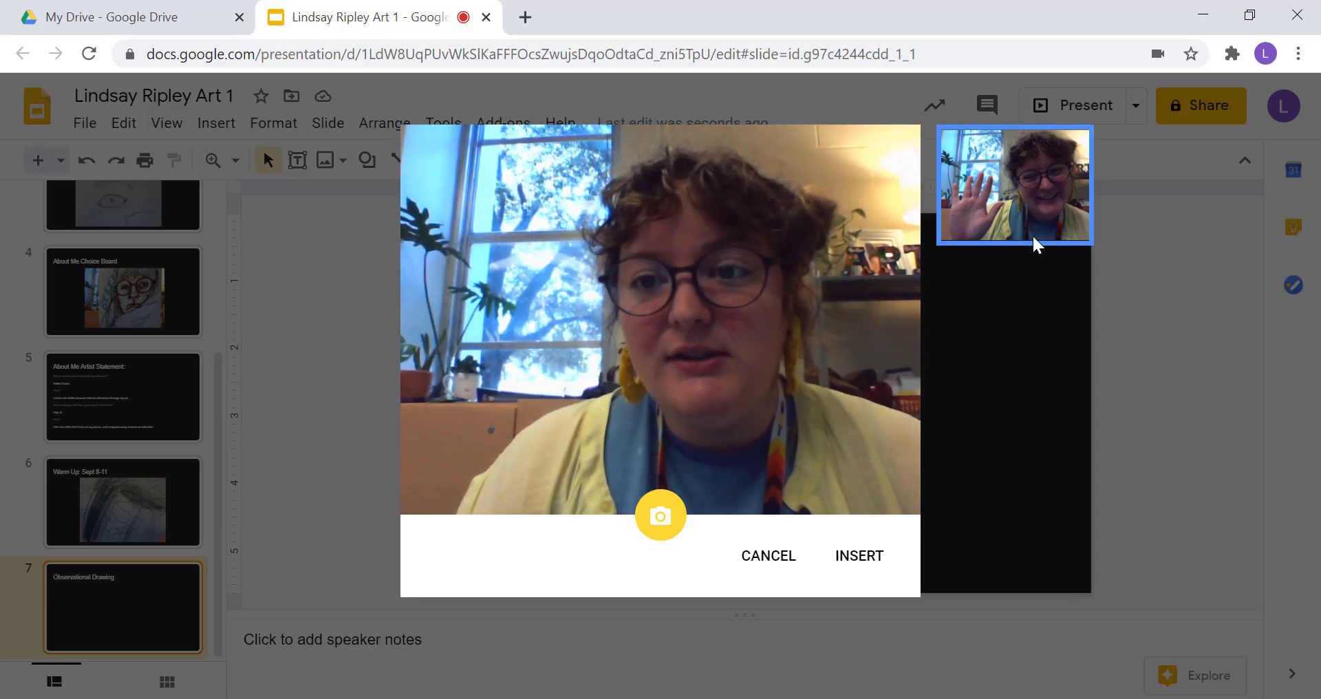
click(855, 559)
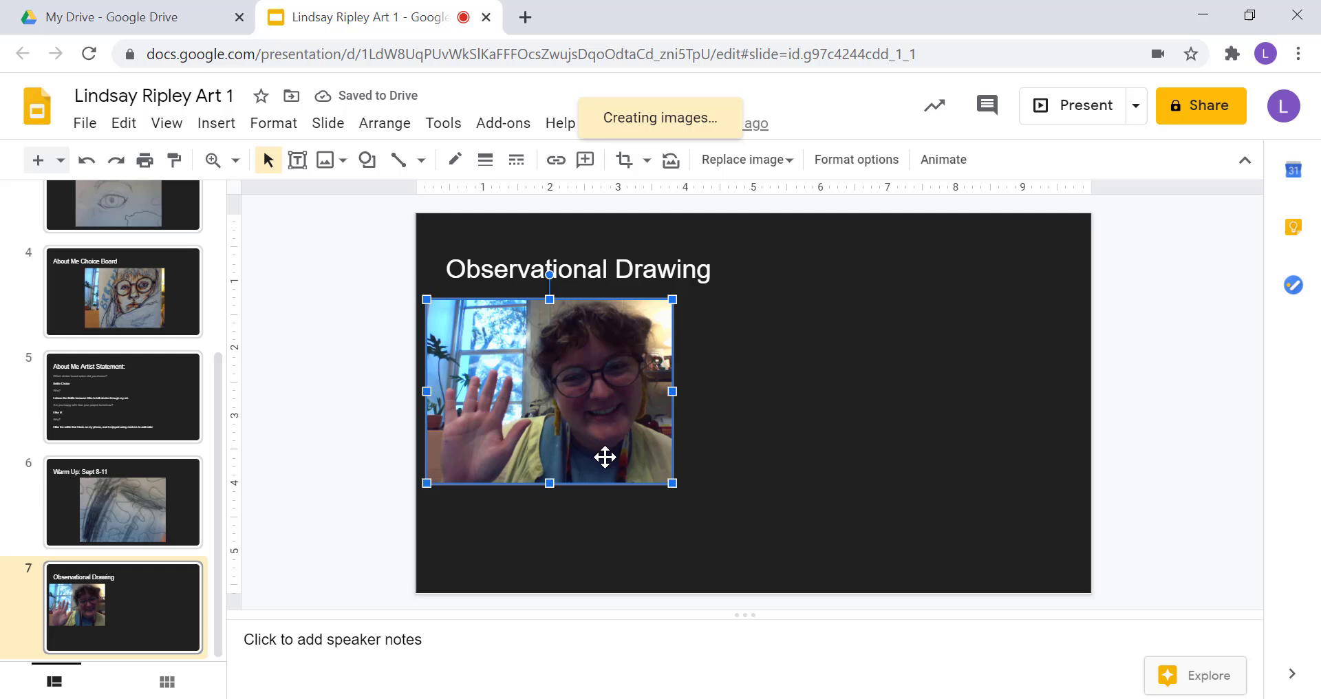
key(Delete)
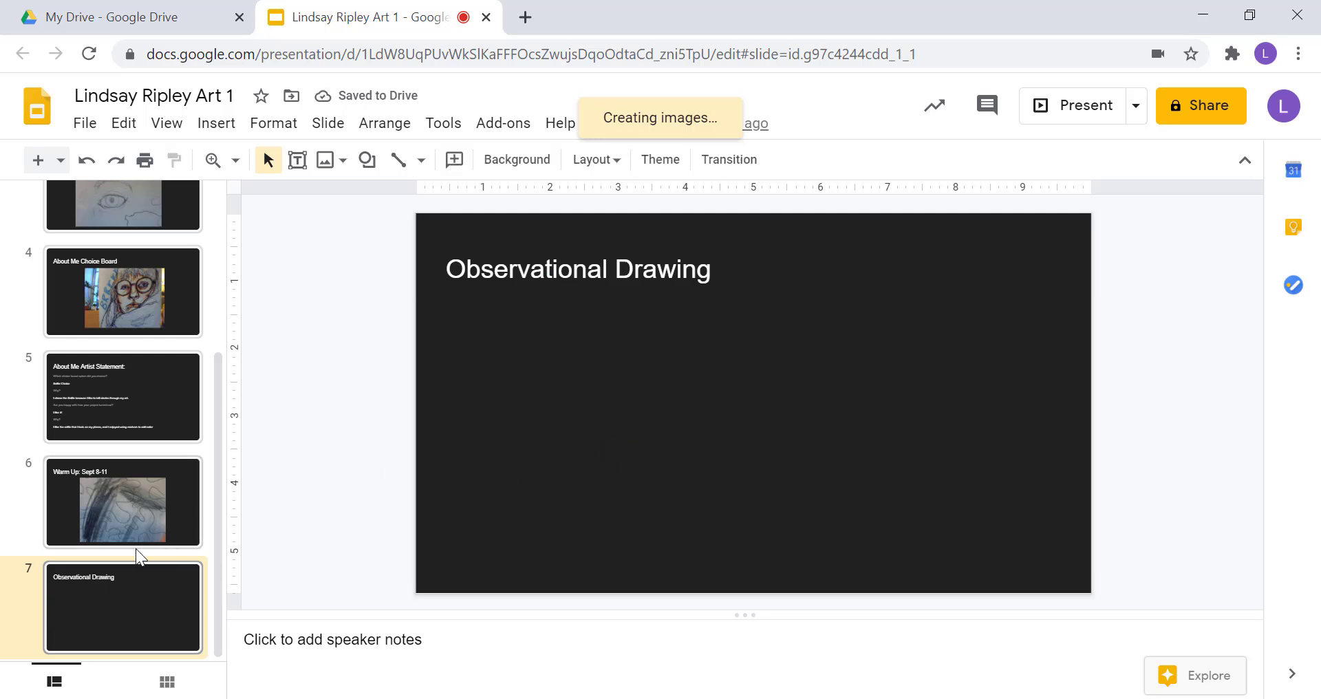
click(116, 551)
Insert a new slide after Warm Up: Sept 8-11 titled 'Blind Contour Hand'.
click(136, 556)
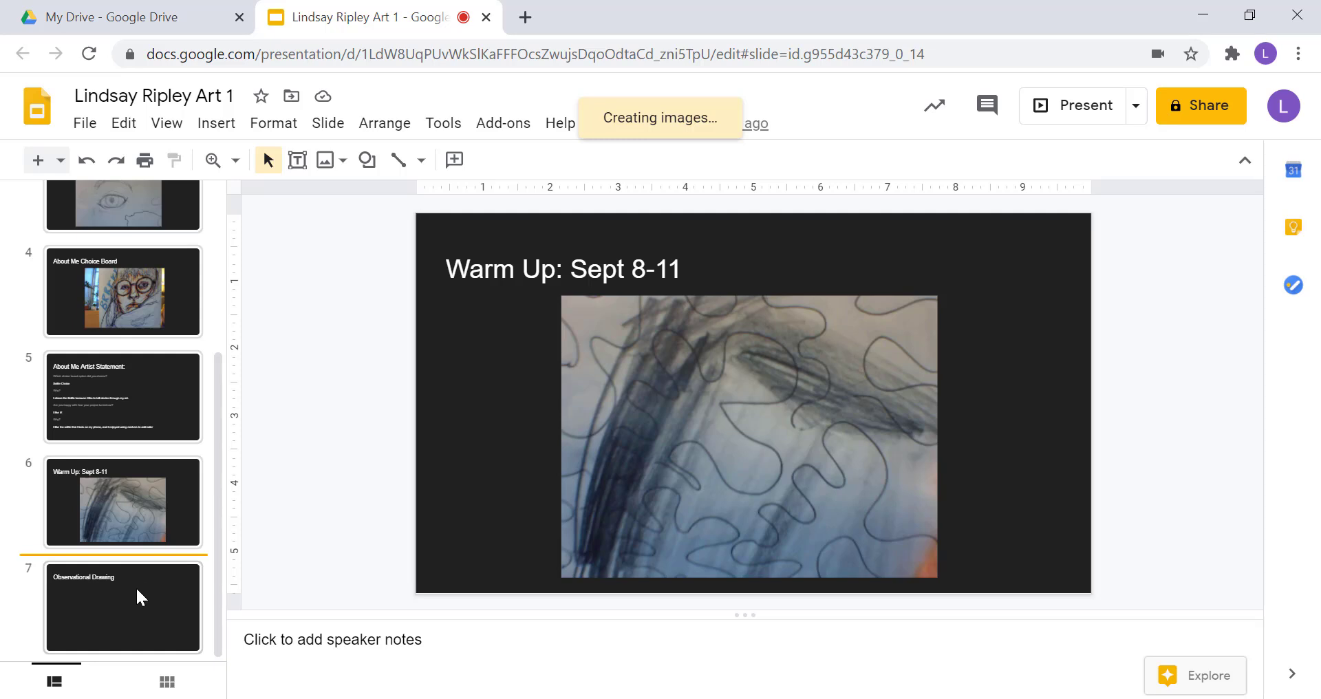
click(69, 551)
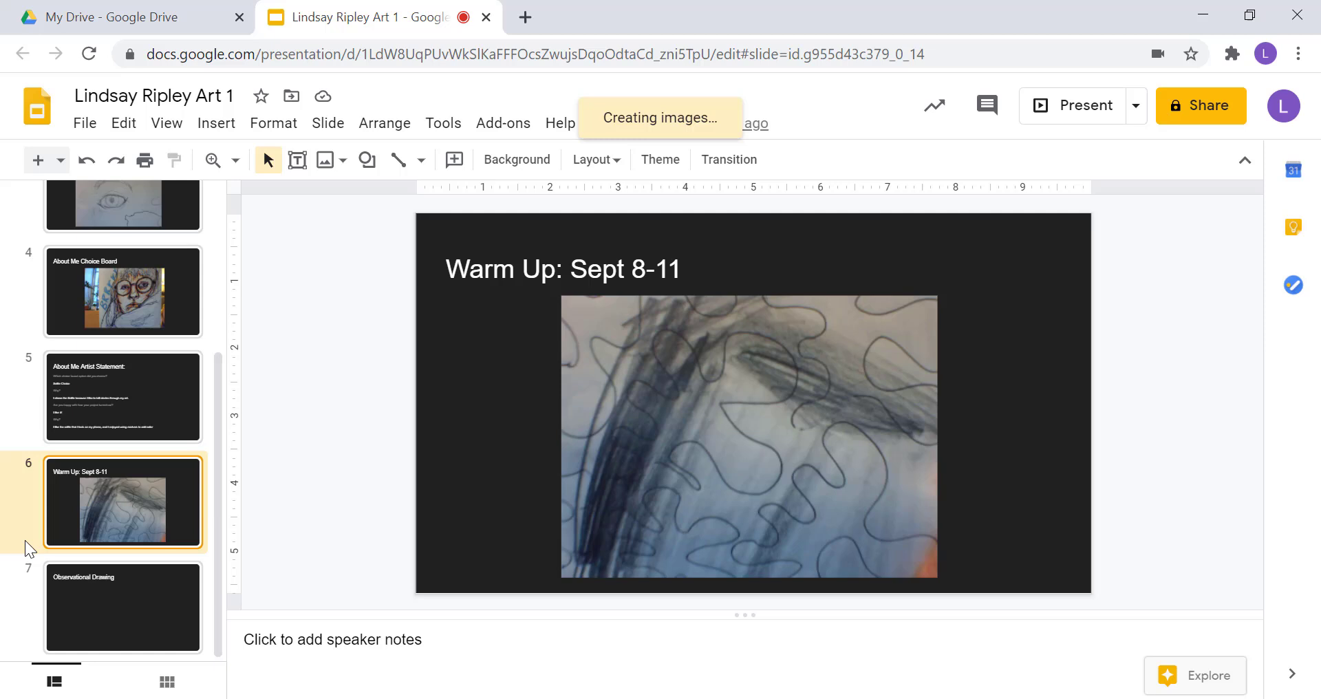
key(ctrl+m)
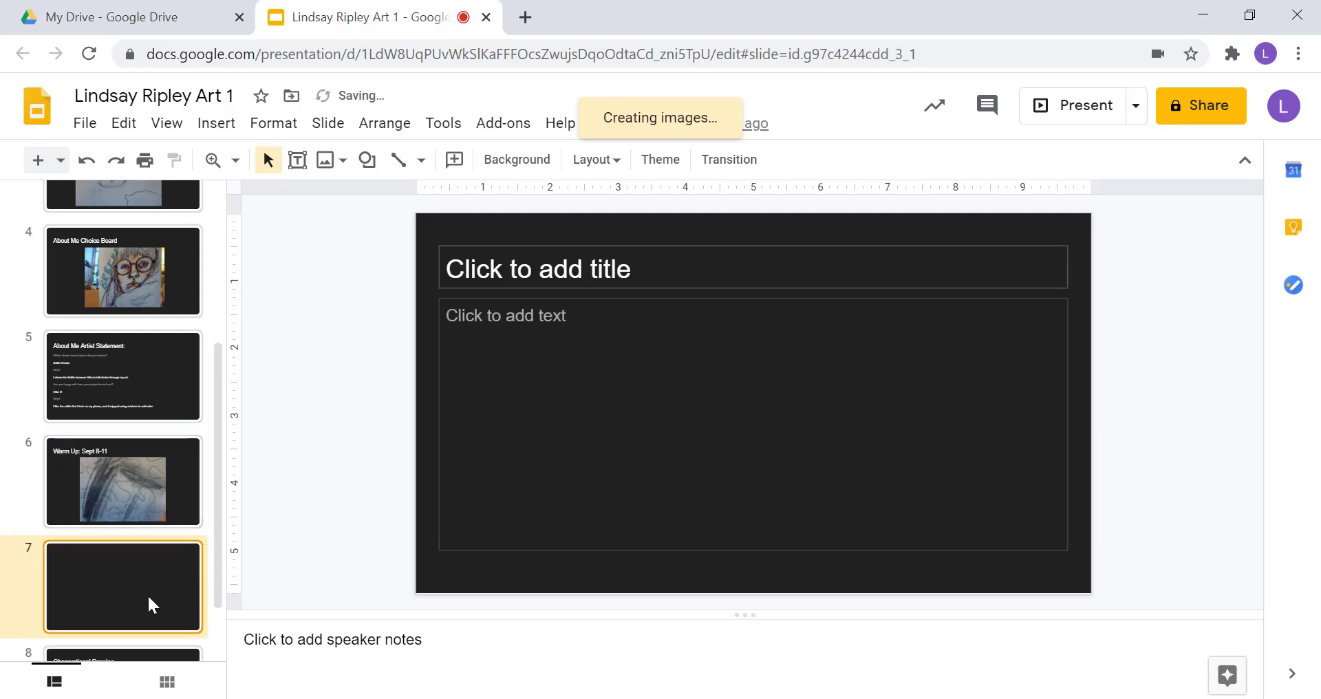
click(558, 275)
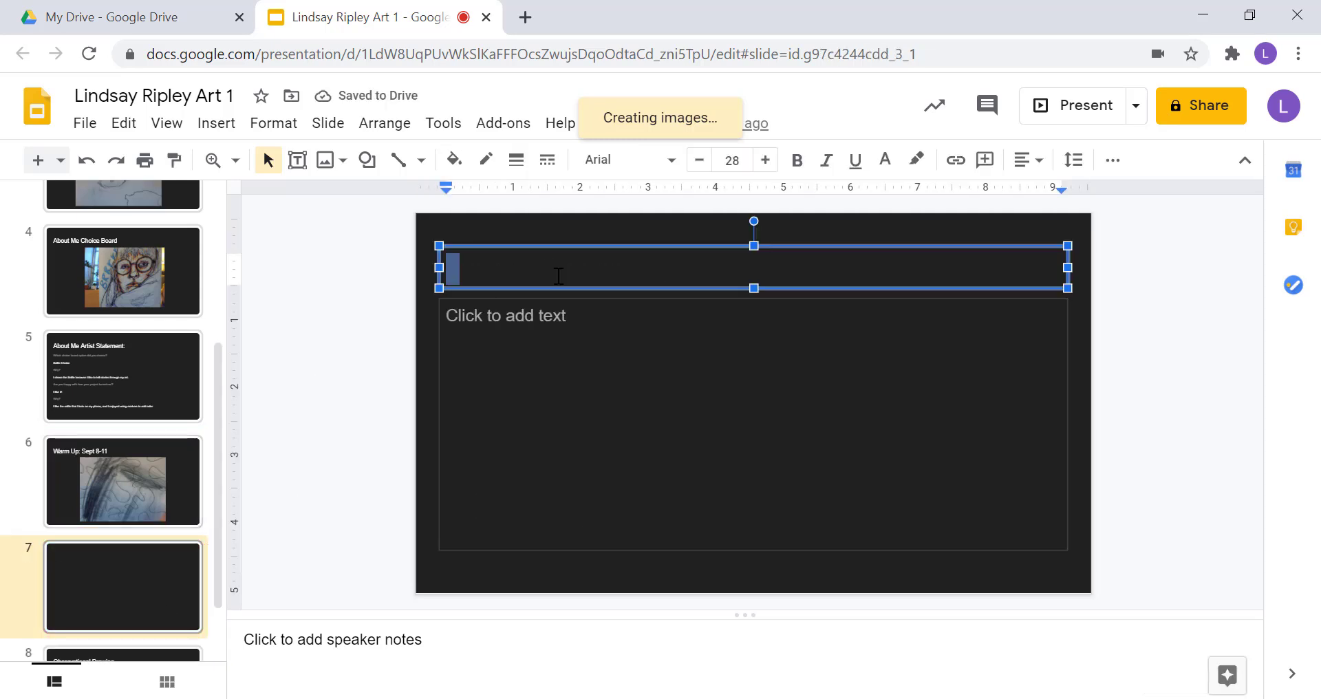
text(Blind COnto)
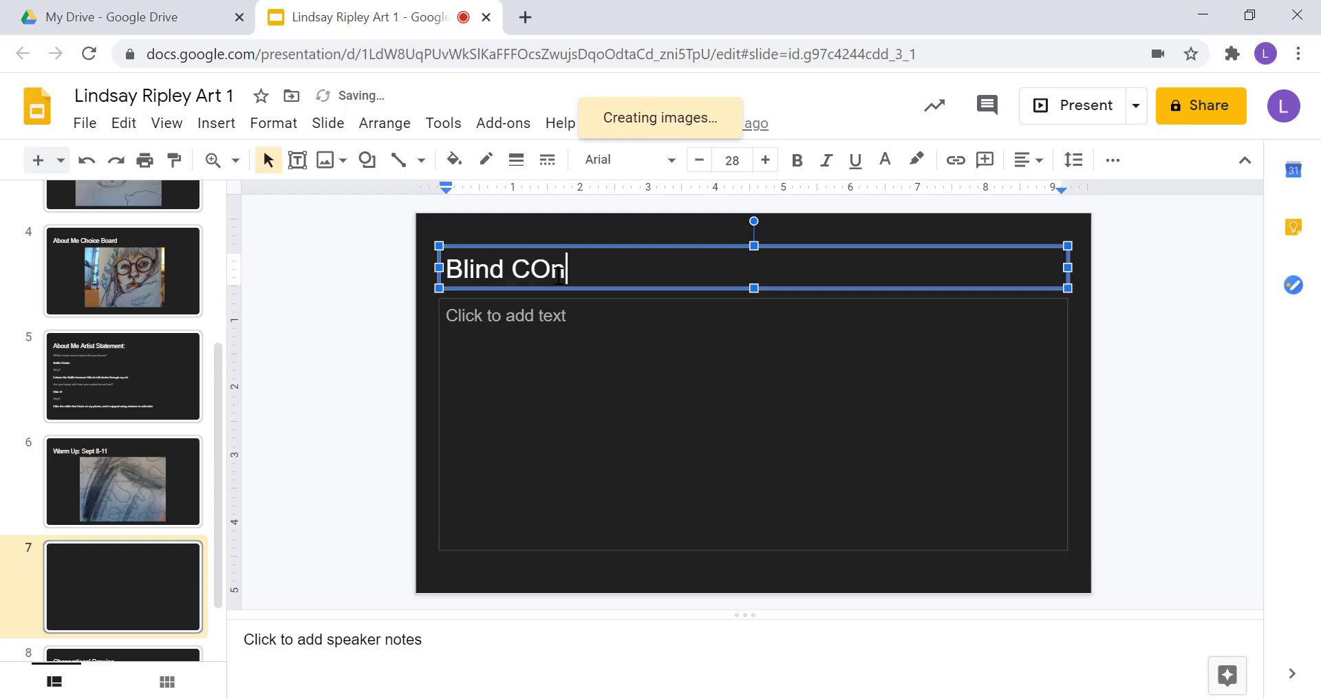
key(BackSpace)
key(BackSpace)
key(BackSpace)
key(BackSpace)
text(ontour)
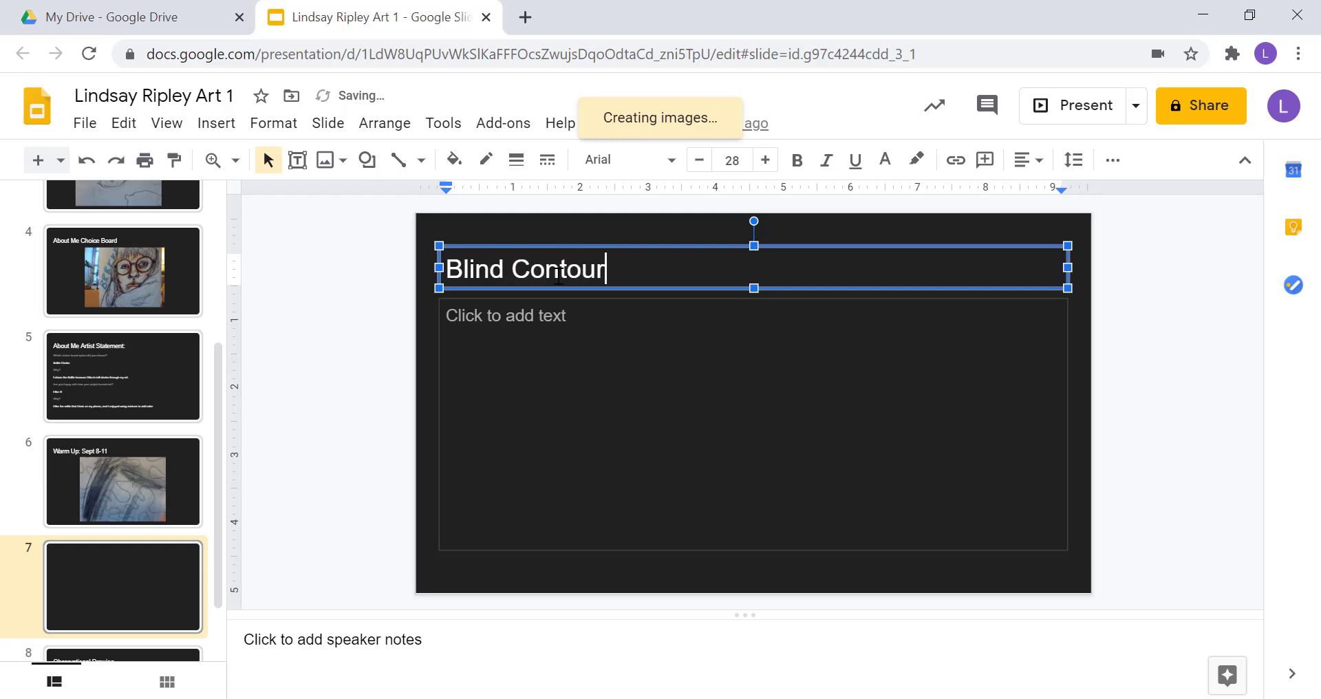
text( Hand)
Remove the empty body text box from the new slide.
click(516, 313)
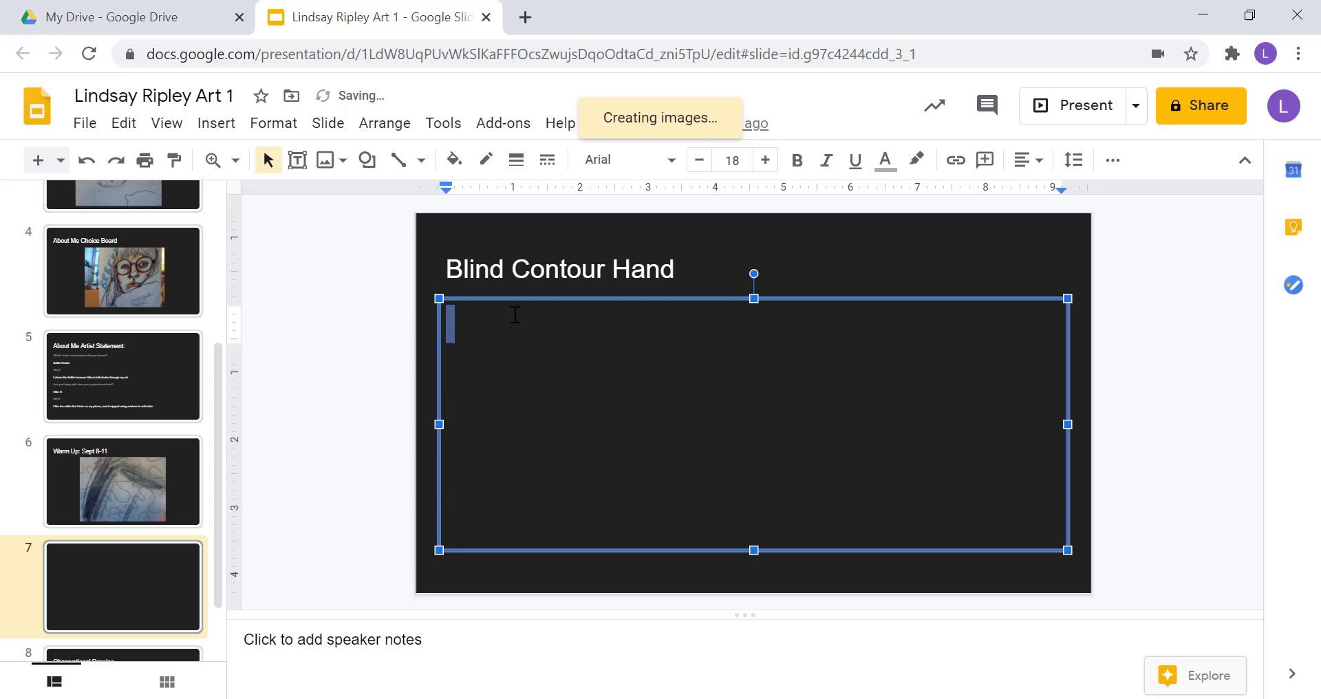
click(512, 301)
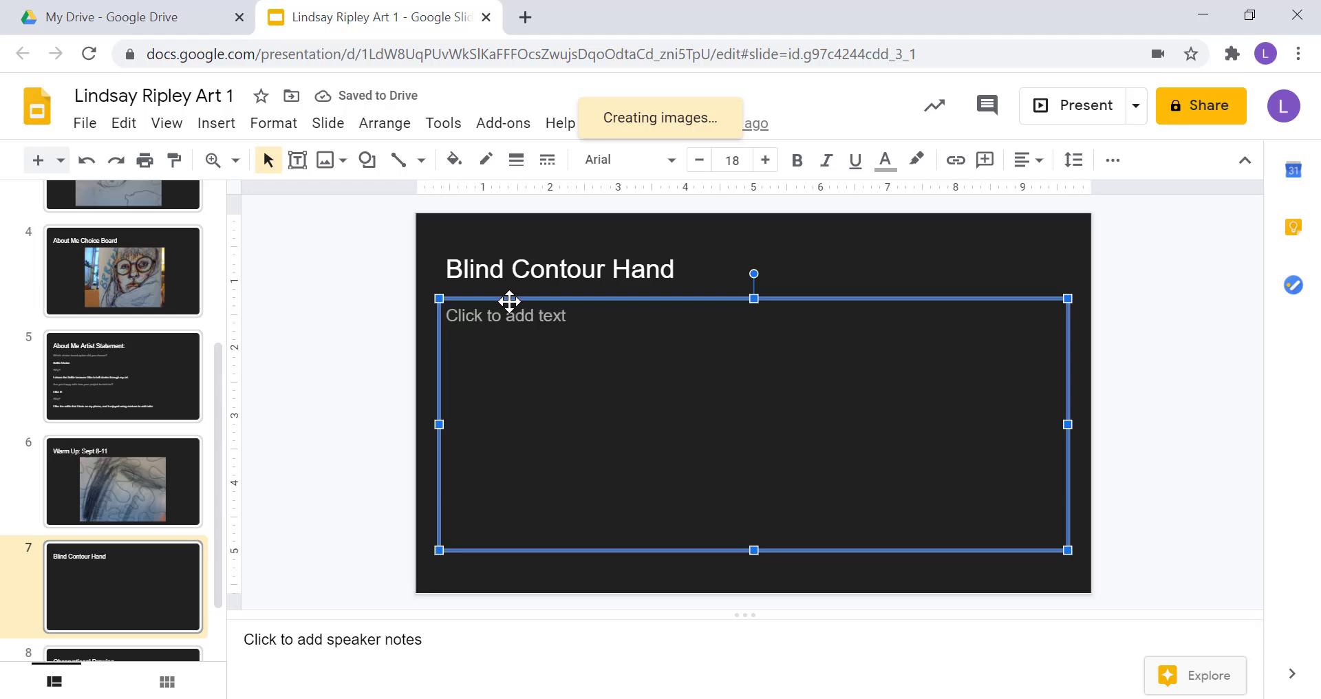
key(Delete)
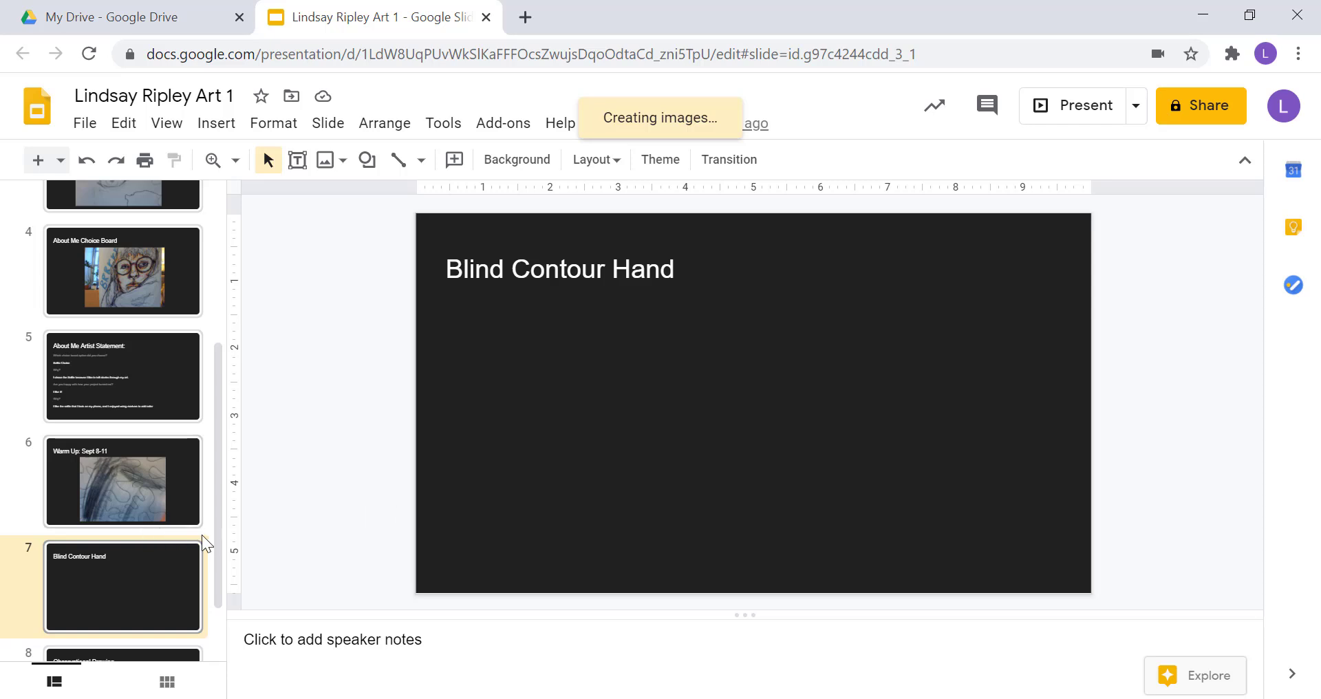
Move the Blind Contour Hand slide earlier and view the About Me Artist Statement slide.
scroll(219, 547, down, 2)
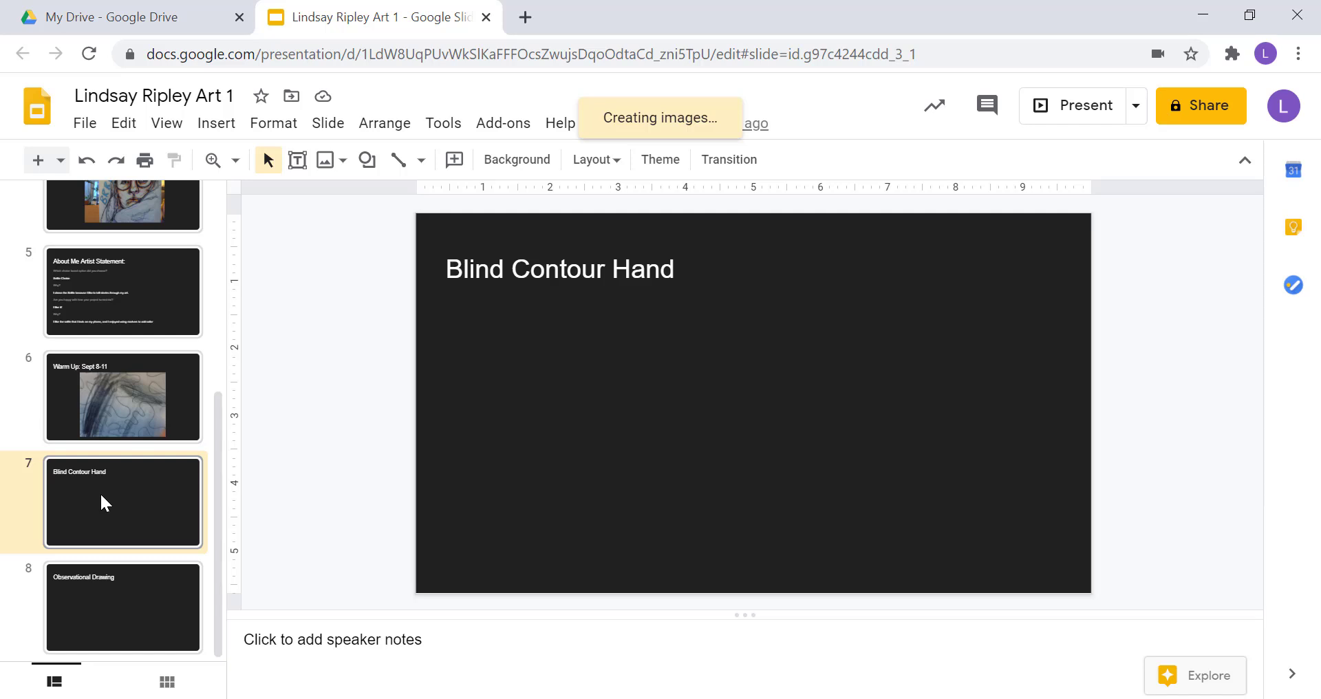
drag(103, 503, 71, 452)
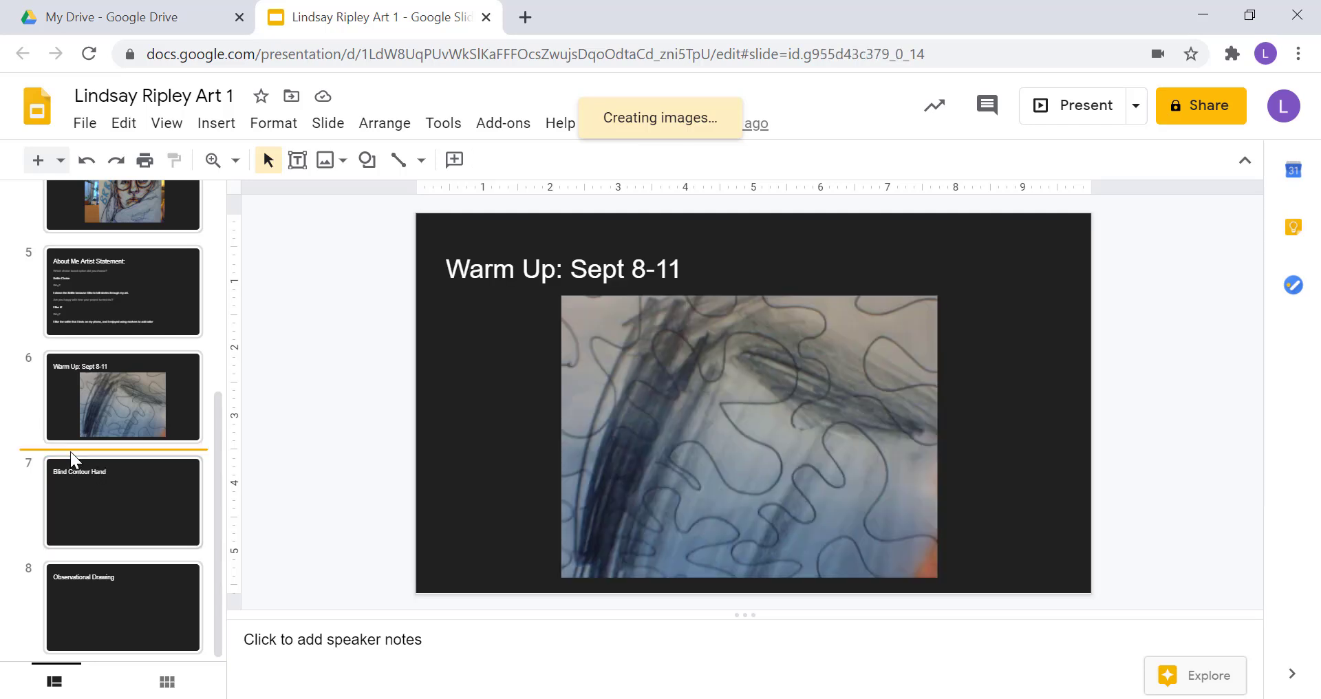
click(145, 308)
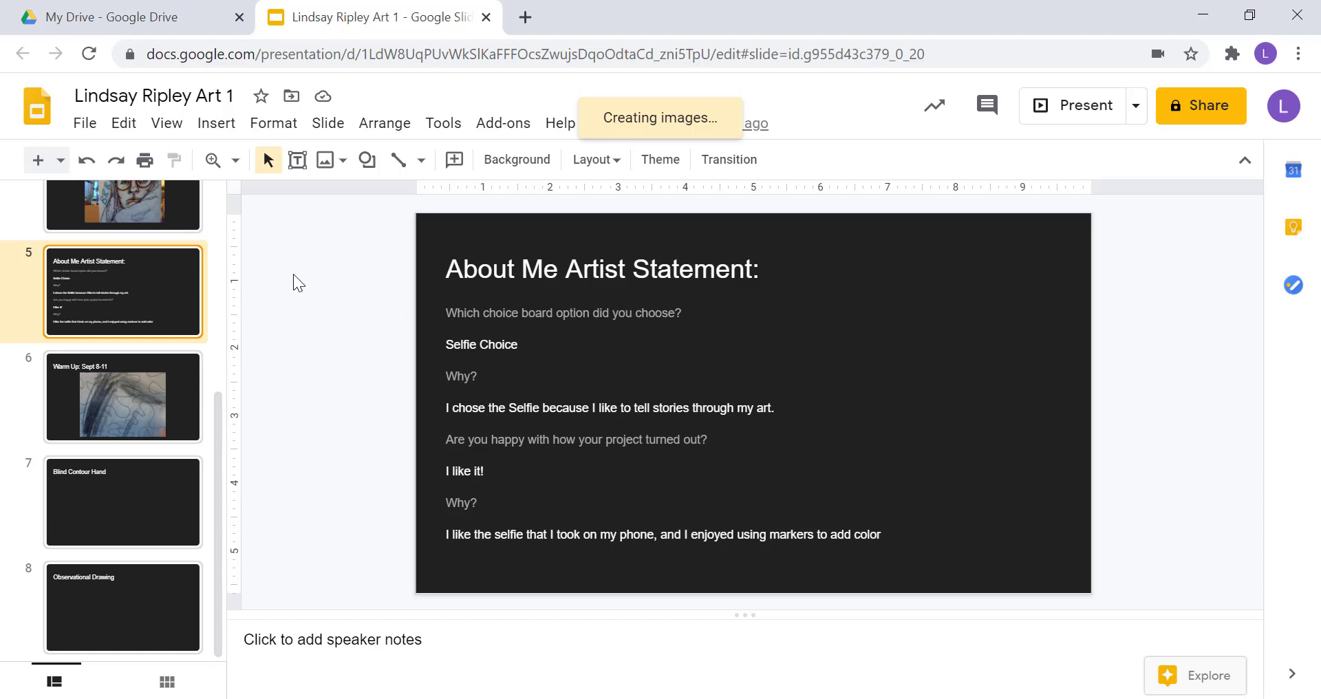
Return to slide 1, the presentation's title slide, and scroll through the filmstrip.
scroll(117, 436, up, 5)
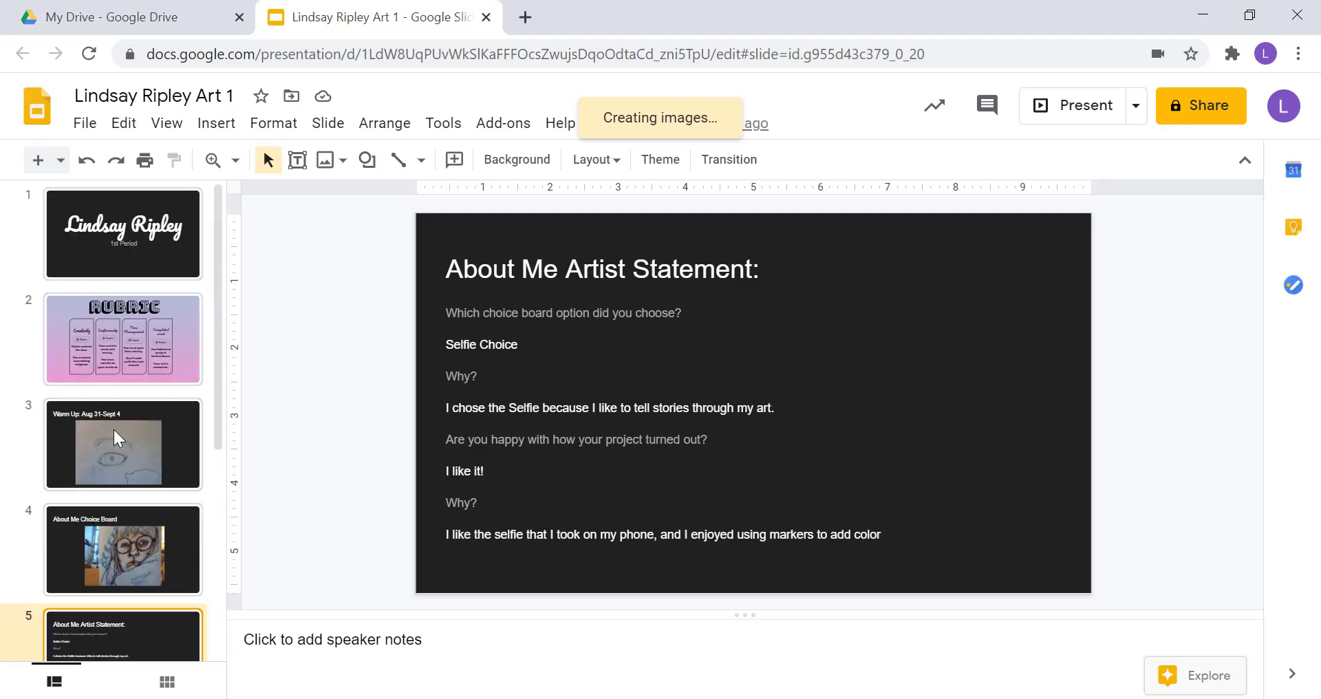
click(94, 266)
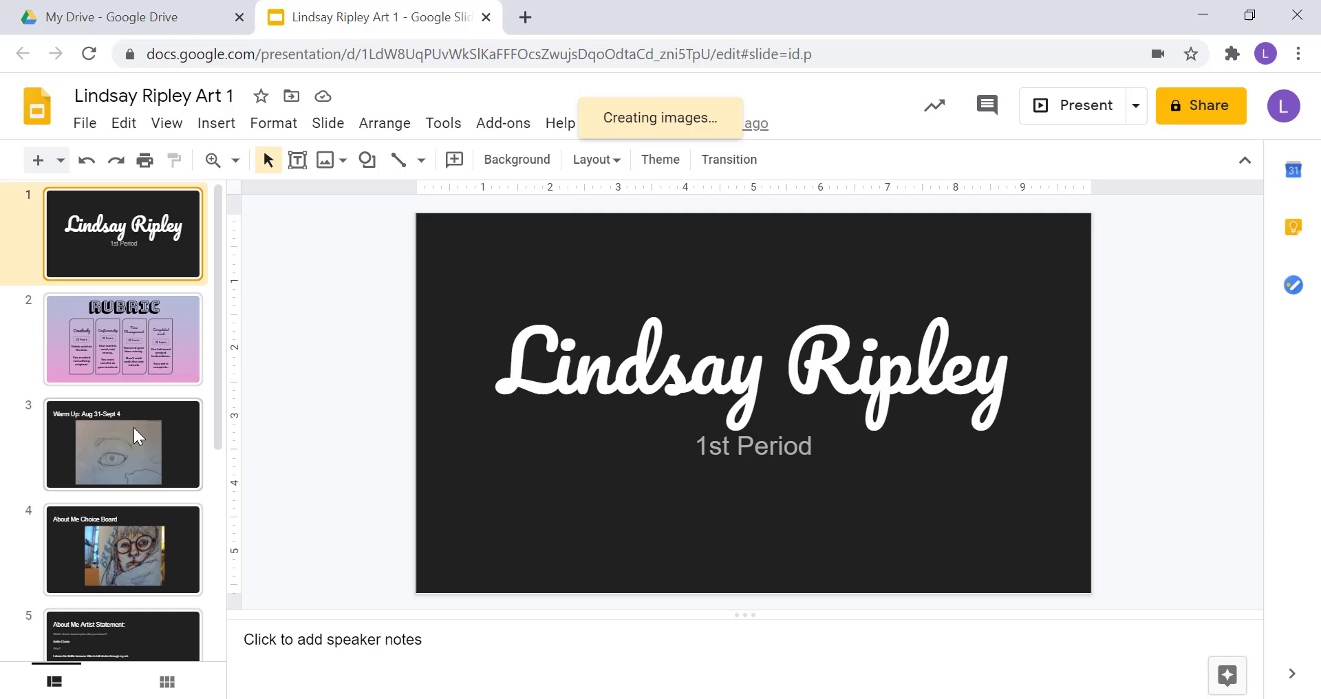
scroll(142, 433, down, 5)
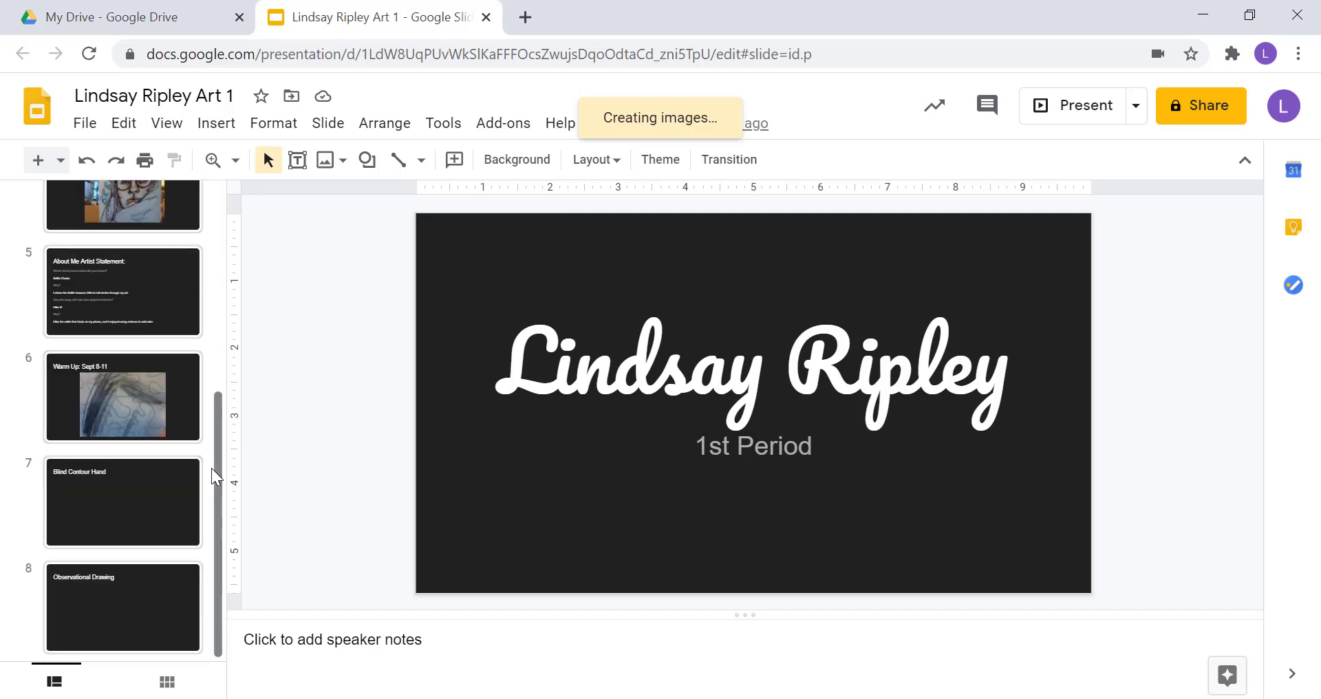
drag(220, 482, 236, 251)
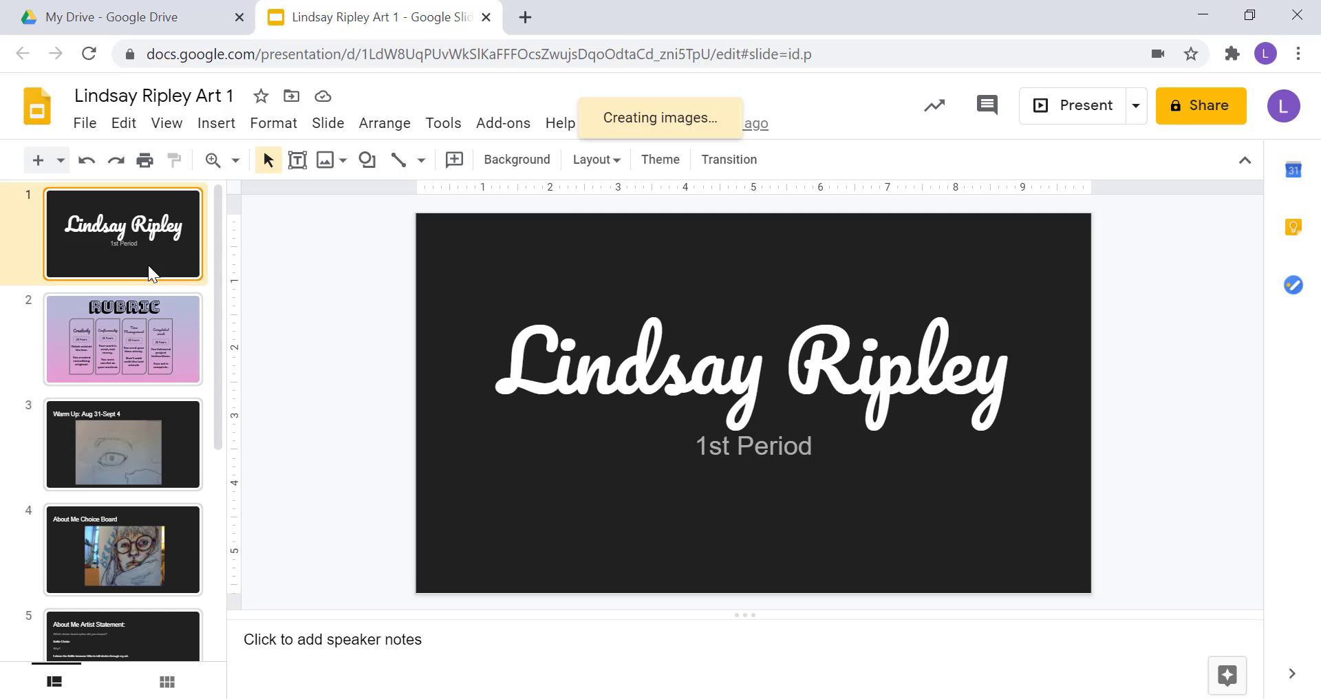
scroll(148, 265, down, 1)
scroll(136, 383, down, 3)
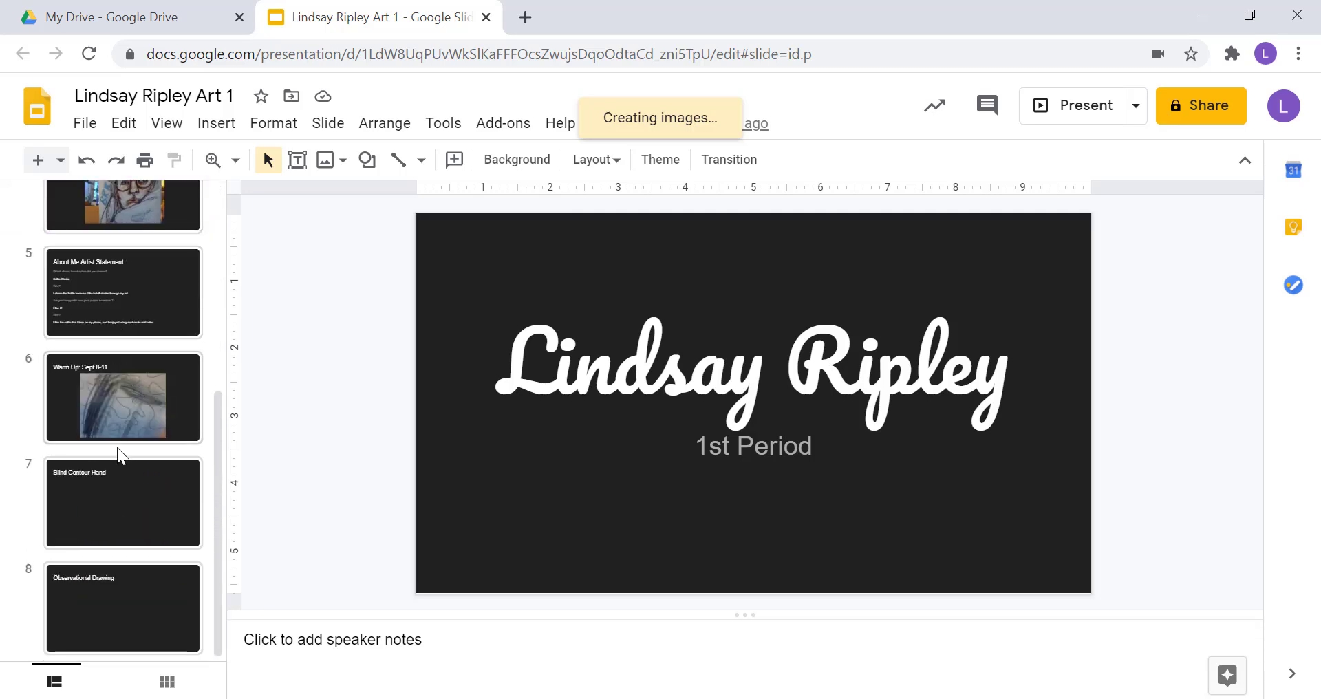